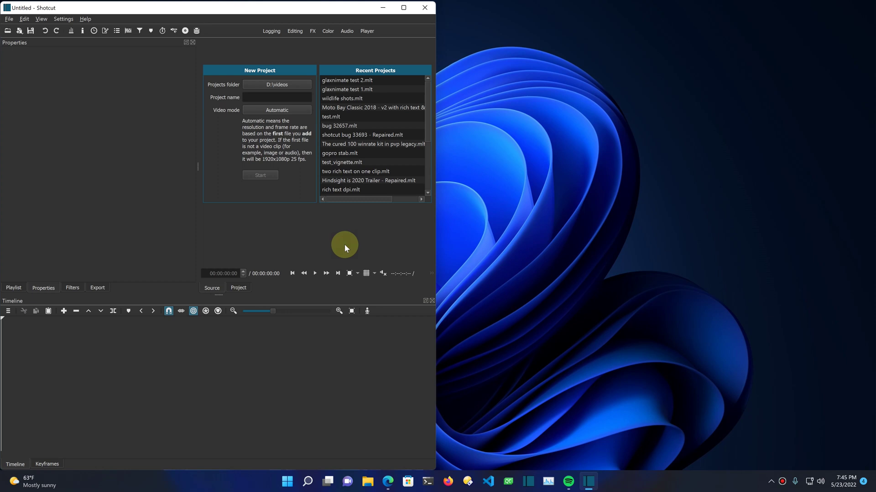
Open Caminandes_ Llamigos-1080p.mp4 and trim the source to the range from about 00:00:35:18 to 00:00:57:19
left_click(8, 32)
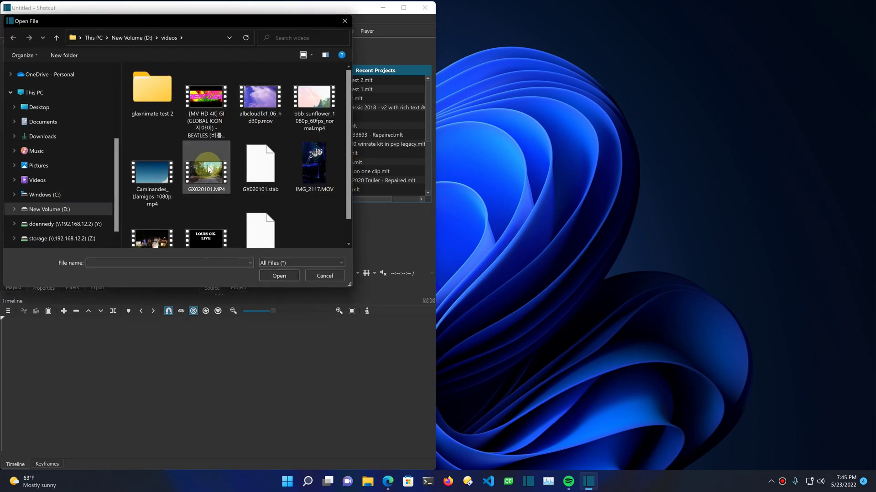
double_click(149, 177)
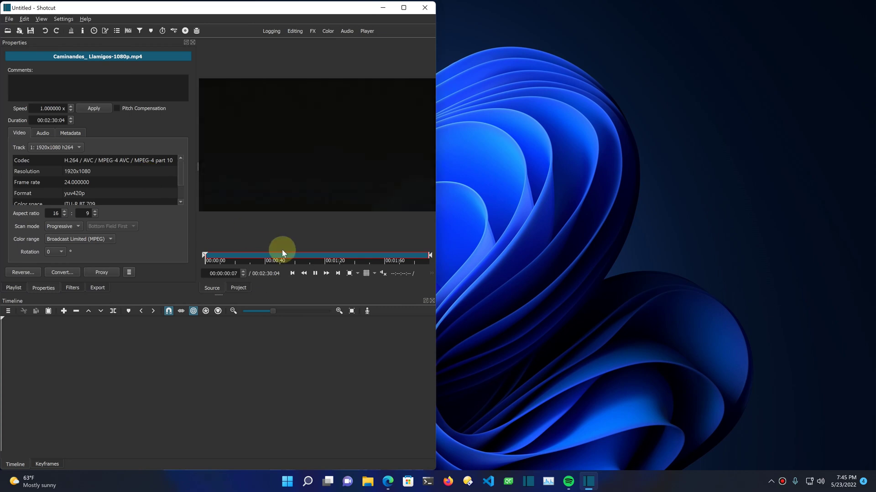
left_click(260, 256)
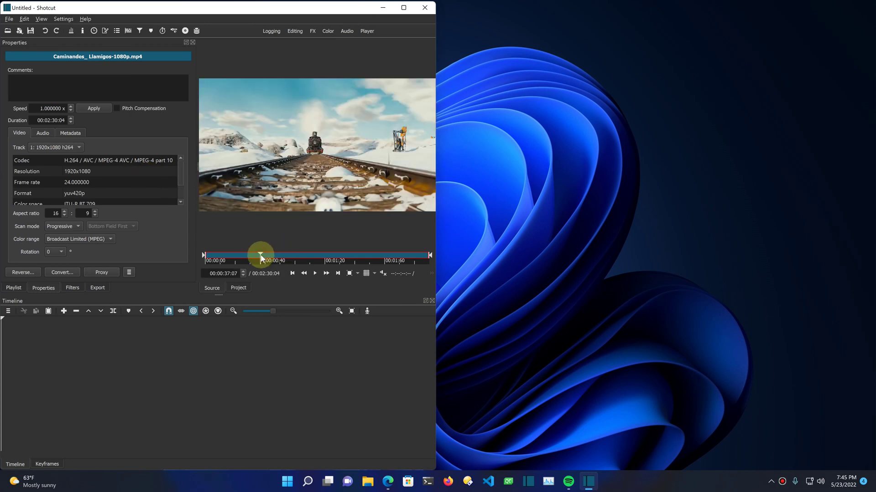
left_click_drag(204, 254, 258, 254)
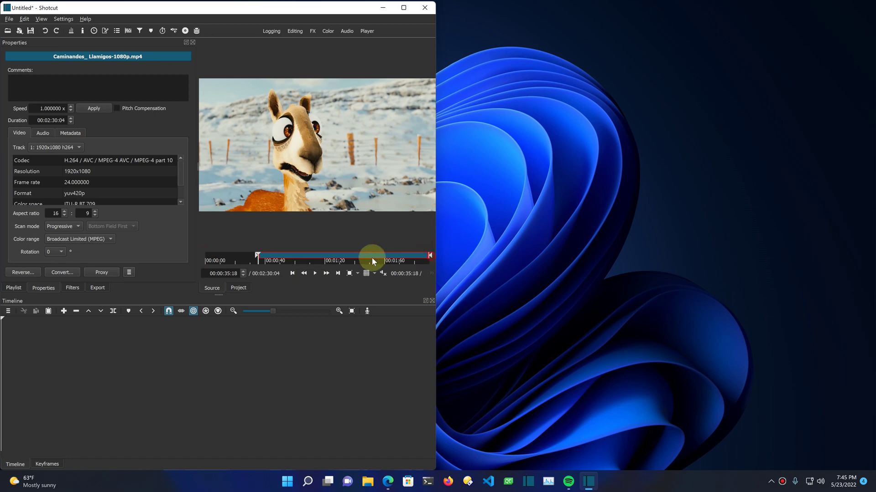
left_click_drag(290, 263, 292, 264)
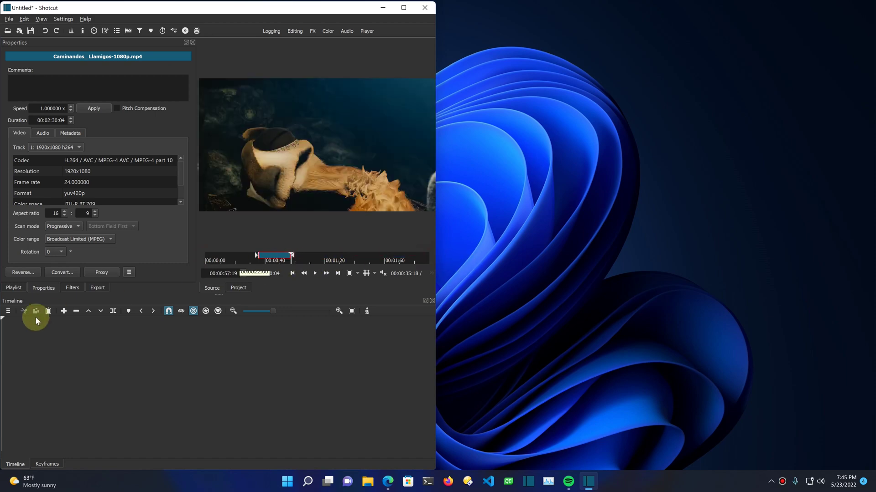
Append the trimmed Caminandes clip to the timeline and add a second video track above it
left_click(61, 312)
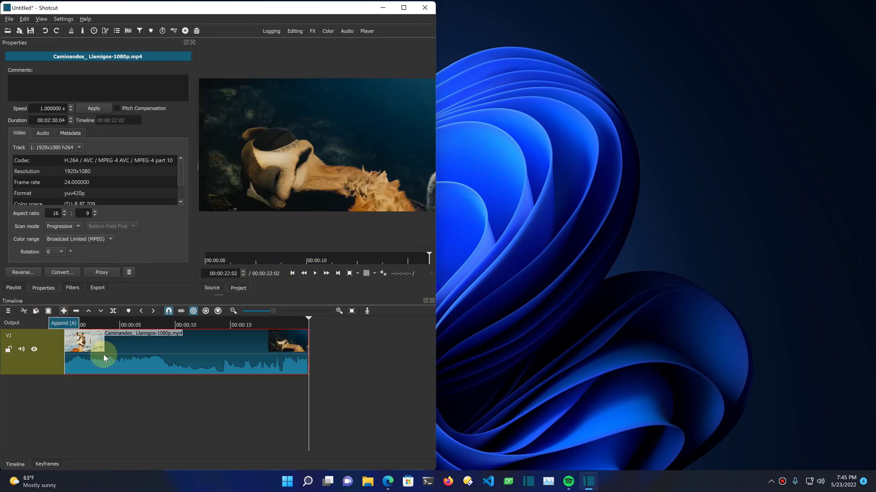
left_click(156, 412)
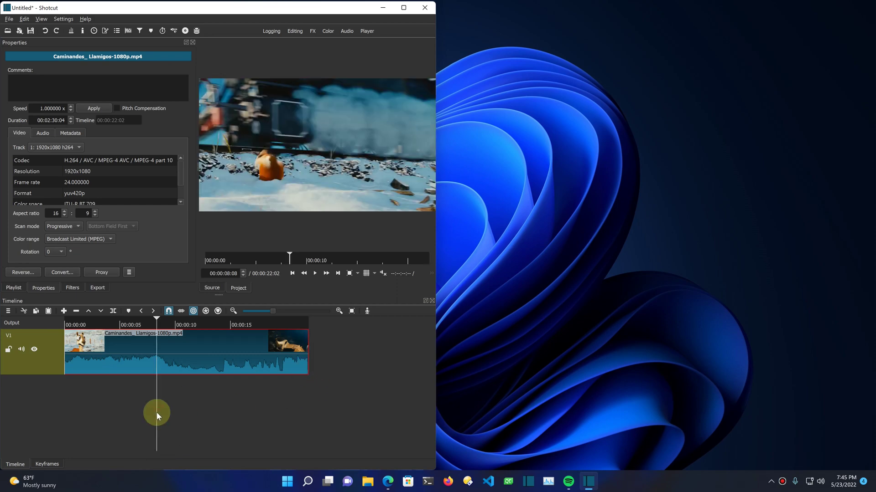
left_click(9, 312)
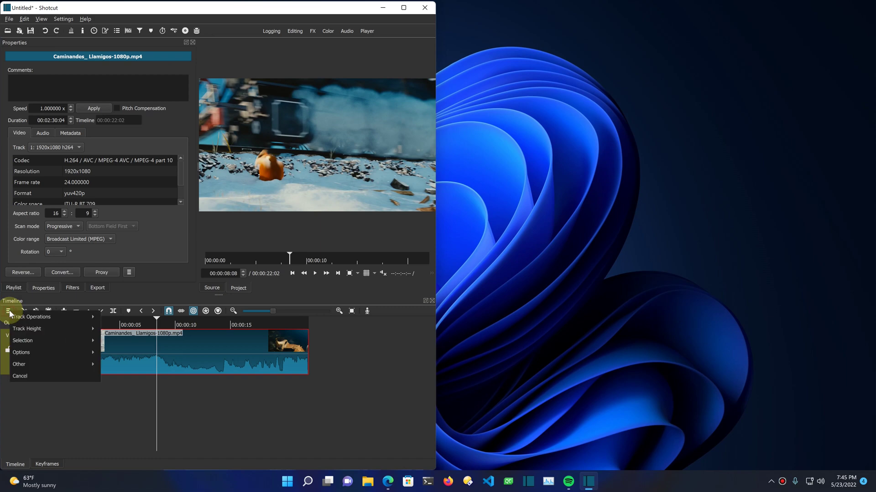
mouse_move(26, 315)
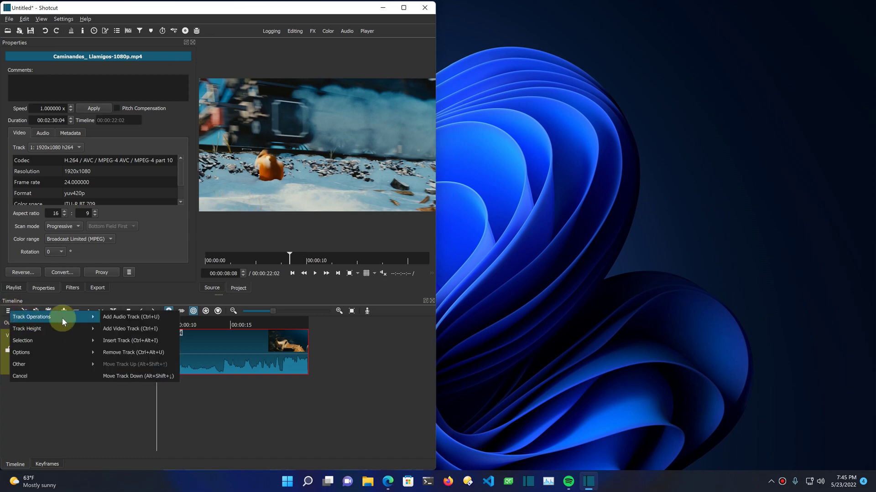
left_click(143, 329)
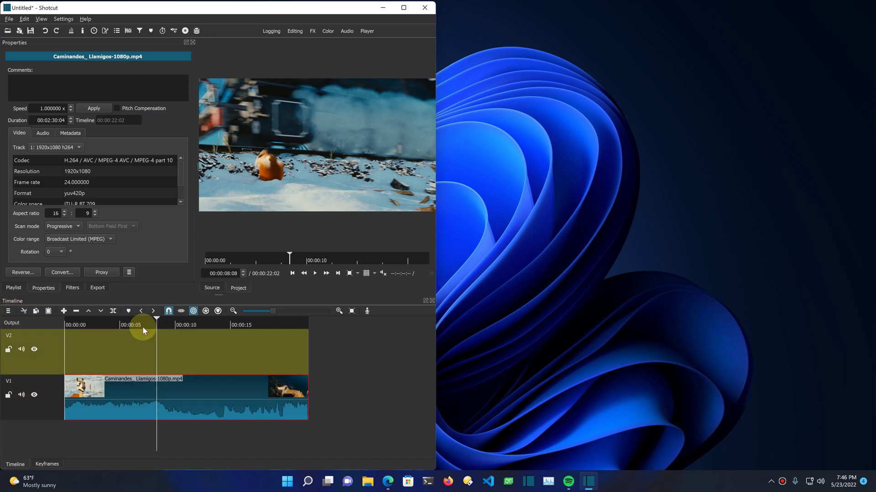
Switch to the LottieFiles website in the browser and open the rainbow cat animation from the featured animations
left_click(388, 482)
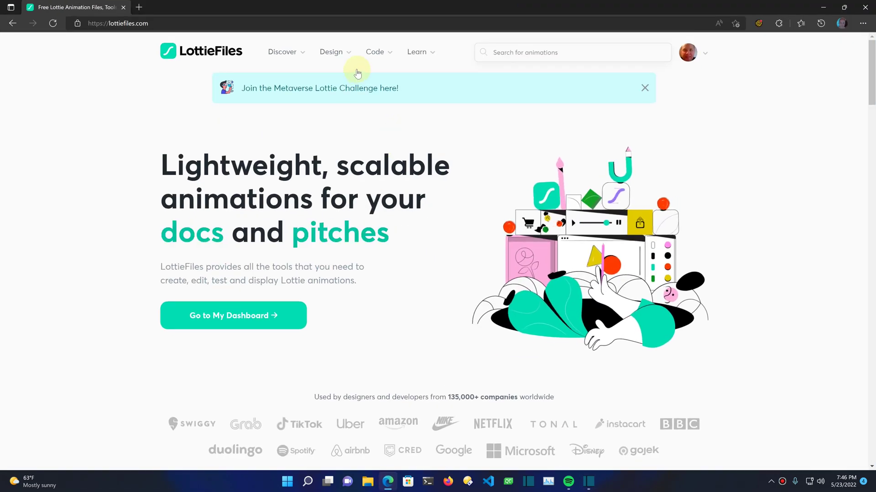
mouse_move(280, 53)
left_click(250, 99)
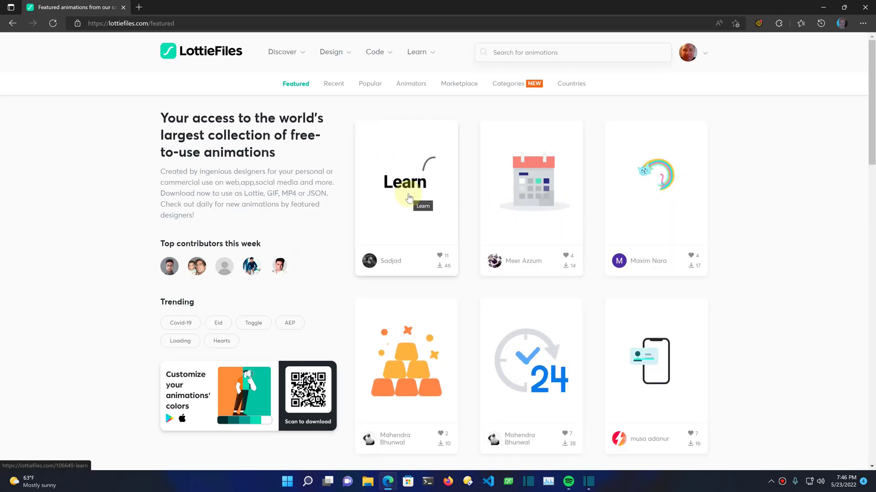
left_click(657, 177)
Review the Kitty loading animation's details and its download options, and close its preview
scroll(473, 313, "down", 5)
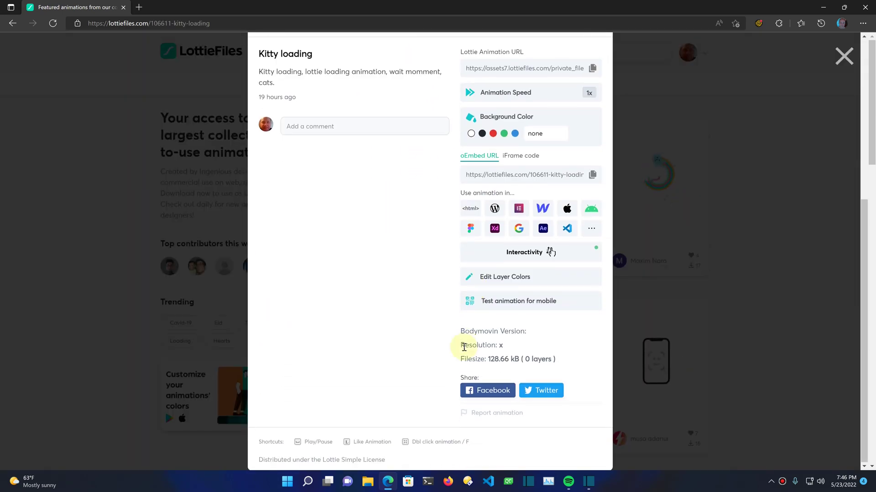
scroll(434, 284, "up", 5)
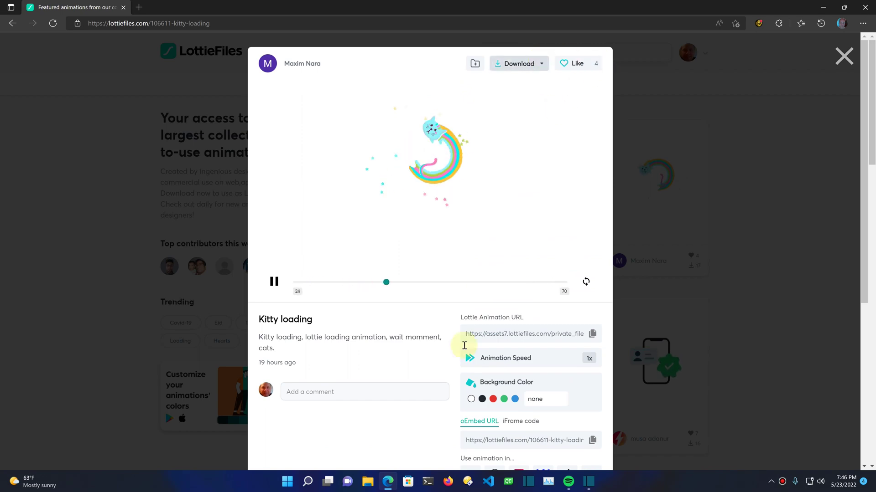
scroll(470, 364, "down", 6)
scroll(406, 330, "up", 5)
scroll(408, 326, "up", 1)
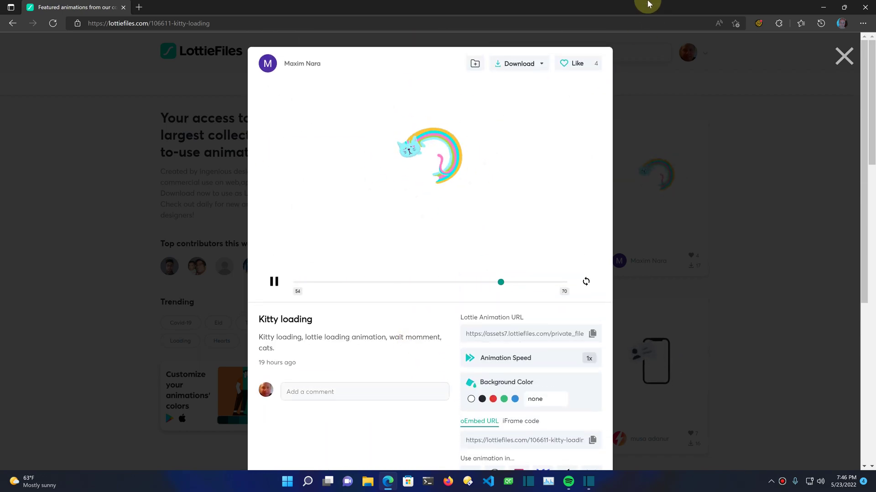
left_click(545, 62)
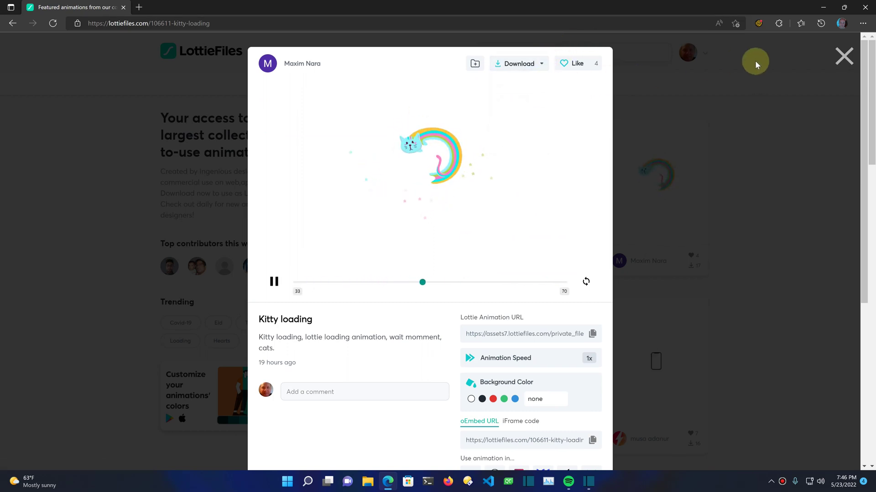
left_click(843, 62)
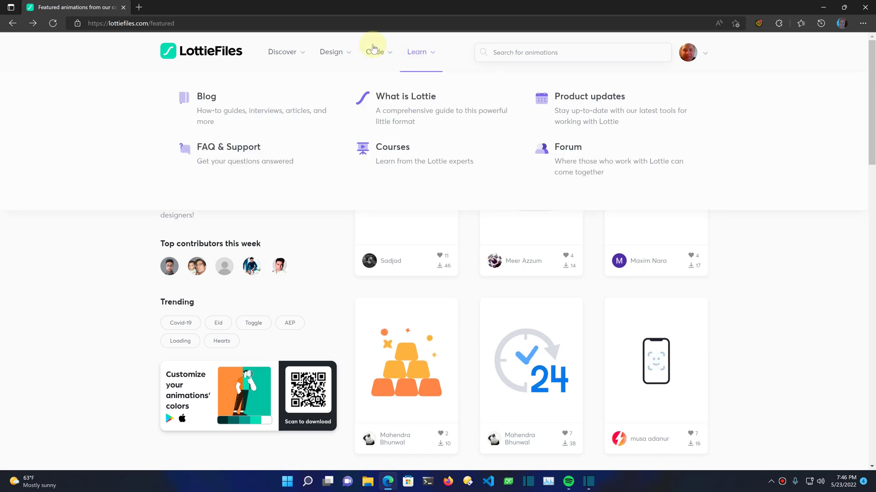
Return to Shotcut and open 104853-thinking.json from the Animations folder in Documents
left_click(821, 9)
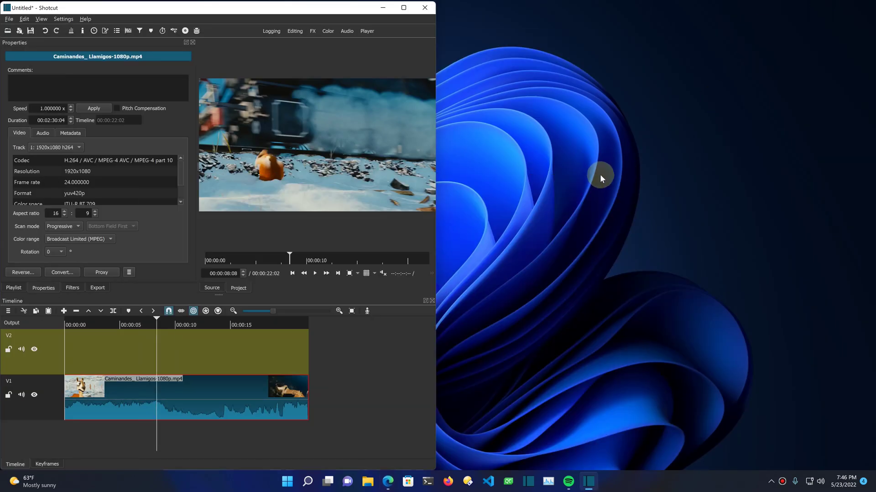
left_click(6, 30)
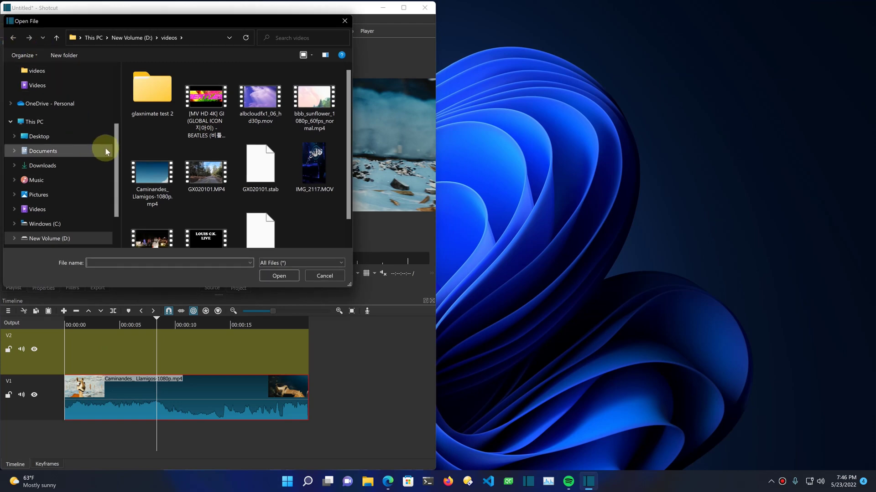
scroll(118, 155, "up", 3)
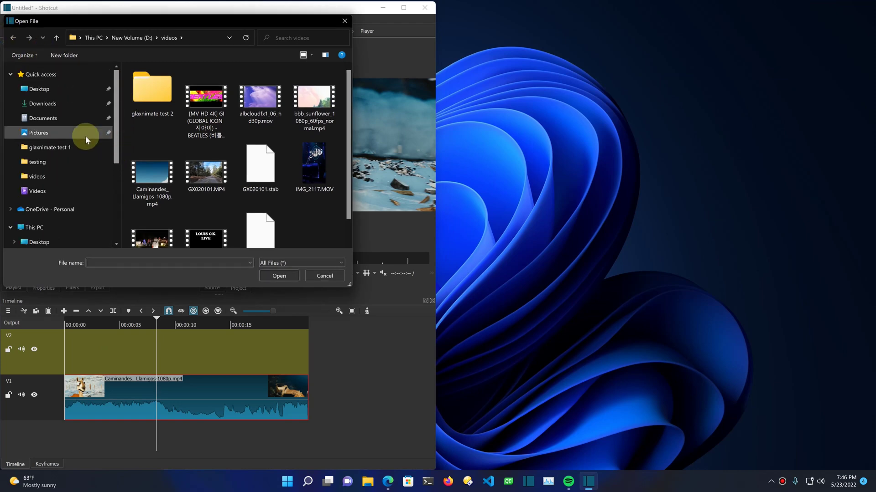
left_click(65, 118)
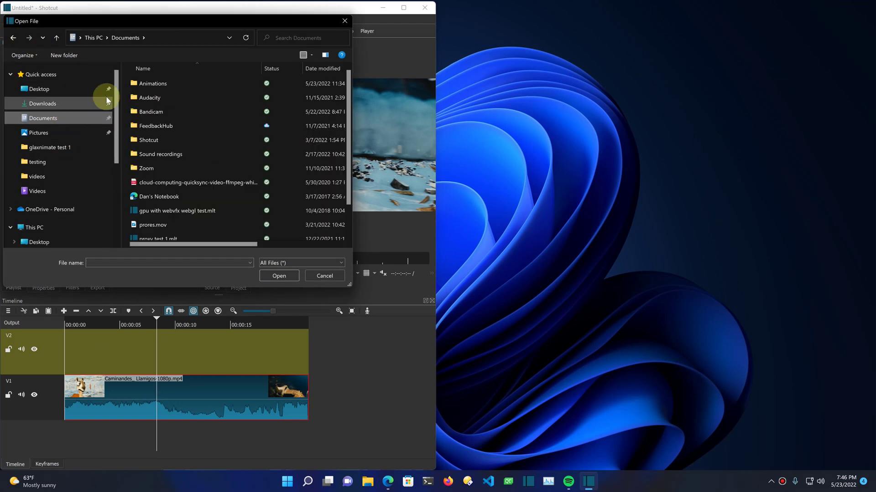
double_click(144, 85)
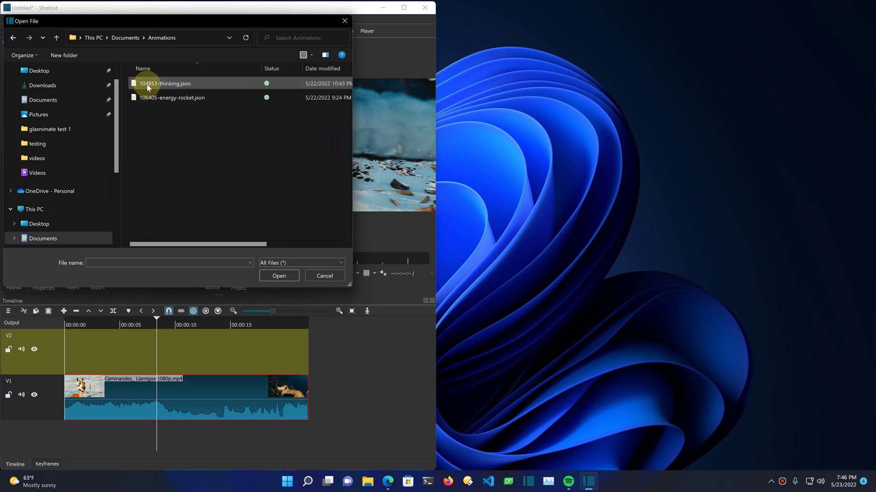
double_click(146, 83)
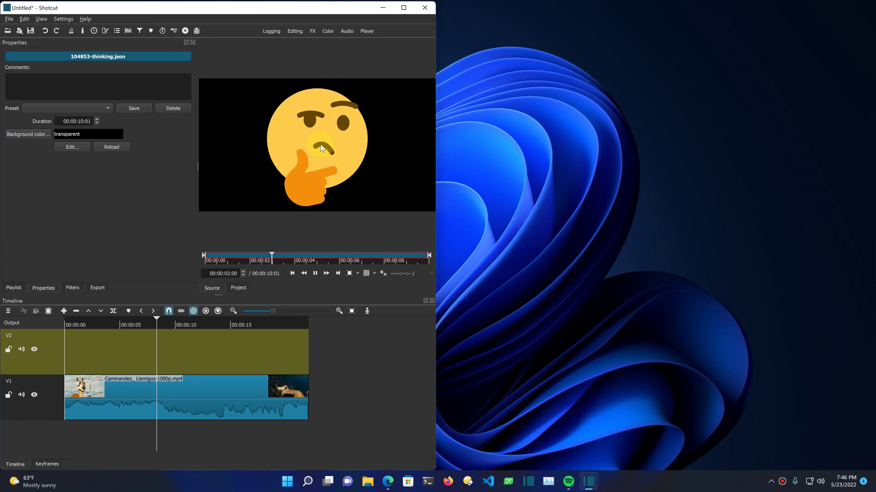
Place the thinking animation on track V2 starting at about 7.5 seconds and play it over the Caminandes clip
left_click_drag(321, 145, 145, 339)
key("space")
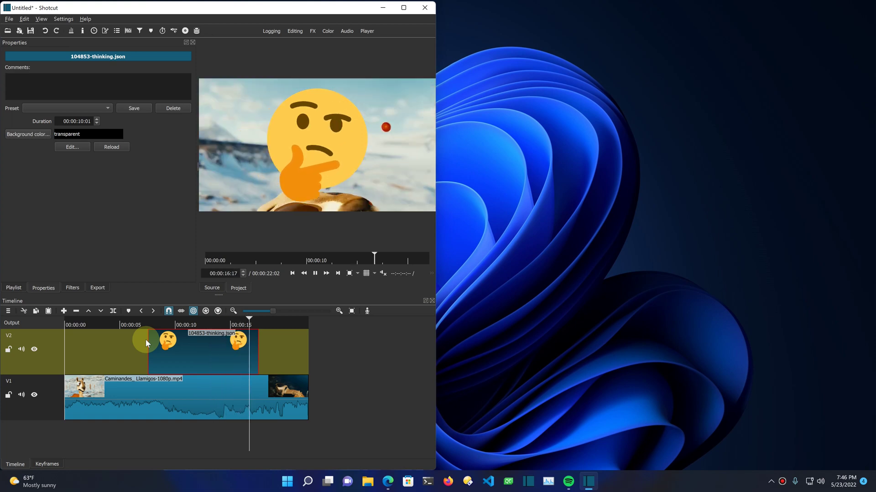
key("space")
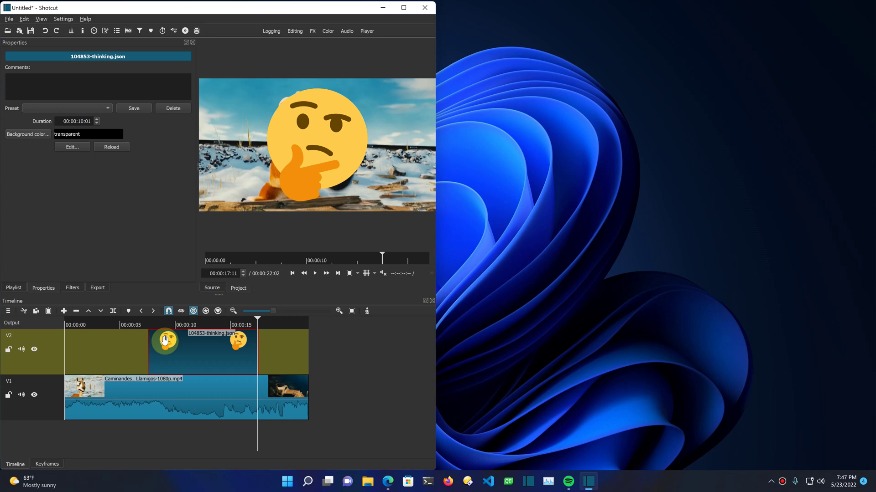
Shorten the end of the thinking clip on V2 to about 15.7 seconds and give its start a one-second fade-in
left_click(219, 324)
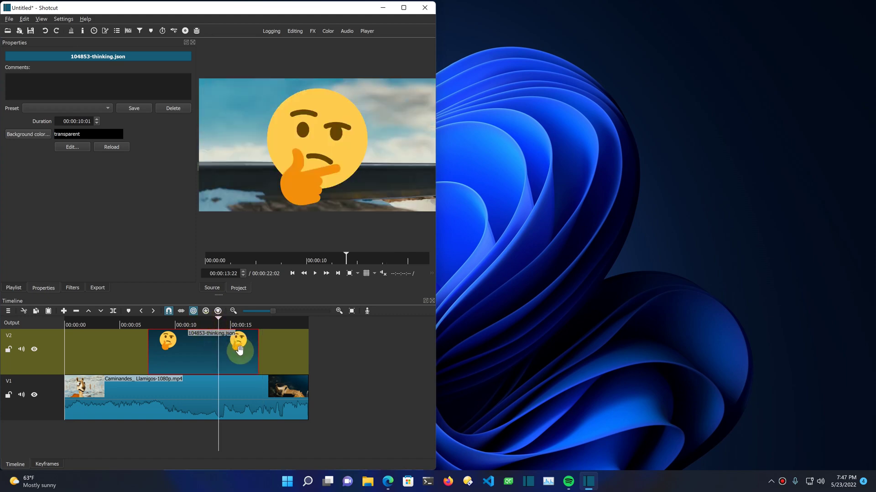
left_click_drag(255, 356, 234, 360)
key("space")
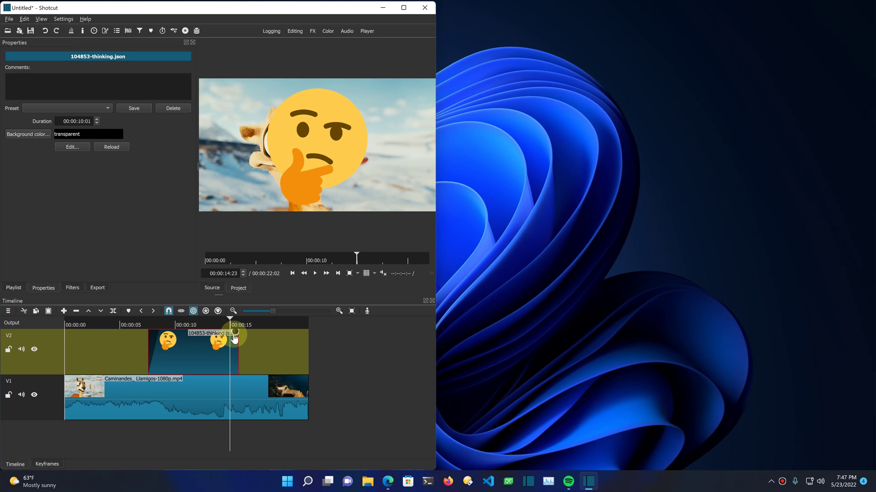
Add a fade-out of about 01:17 to the end of the thinking clip on V2
left_click_drag(235, 338, 218, 341)
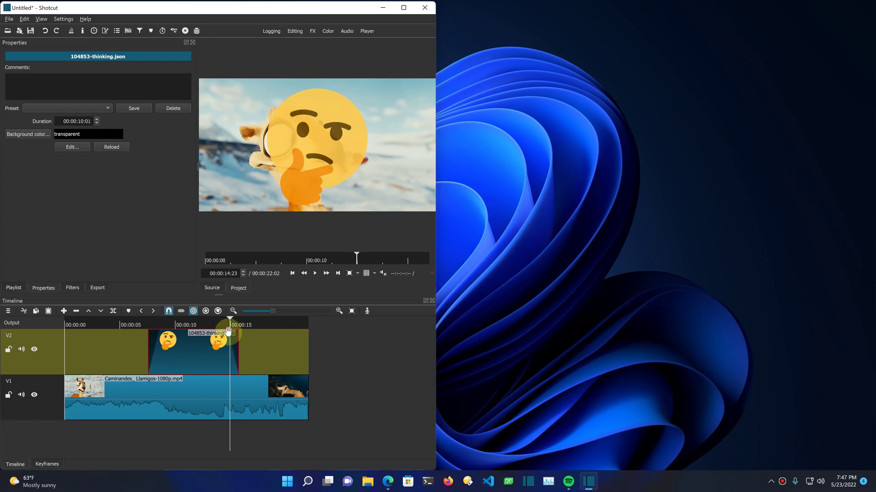
left_click_drag(218, 340, 204, 336)
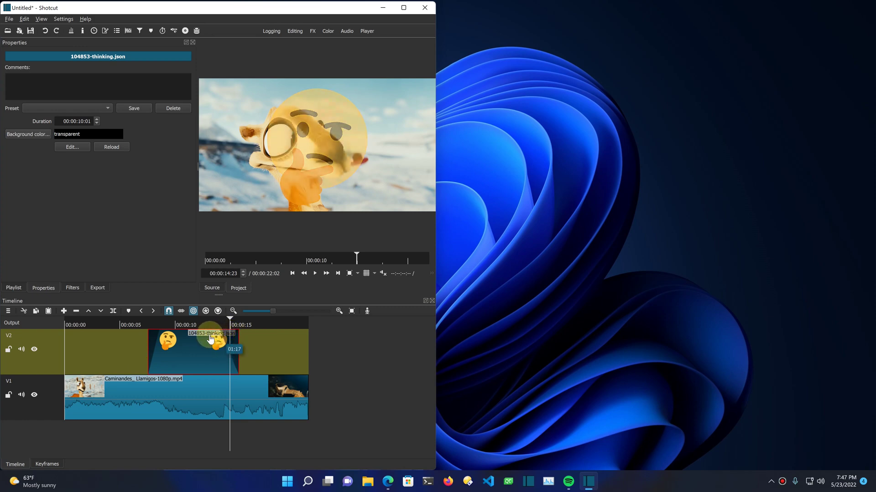
Play back the faded thinking animation from about 00:00:06:22 and trim the clip's end to about 00:00:15:06
left_click(140, 341)
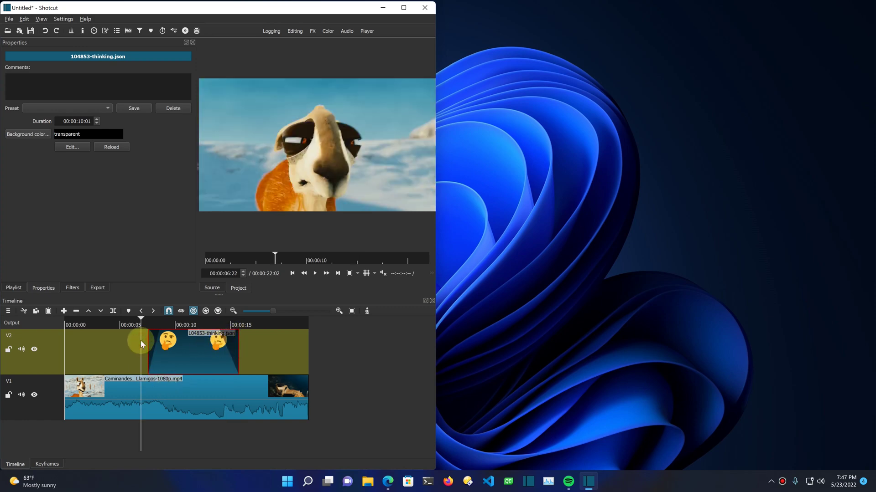
key("space")
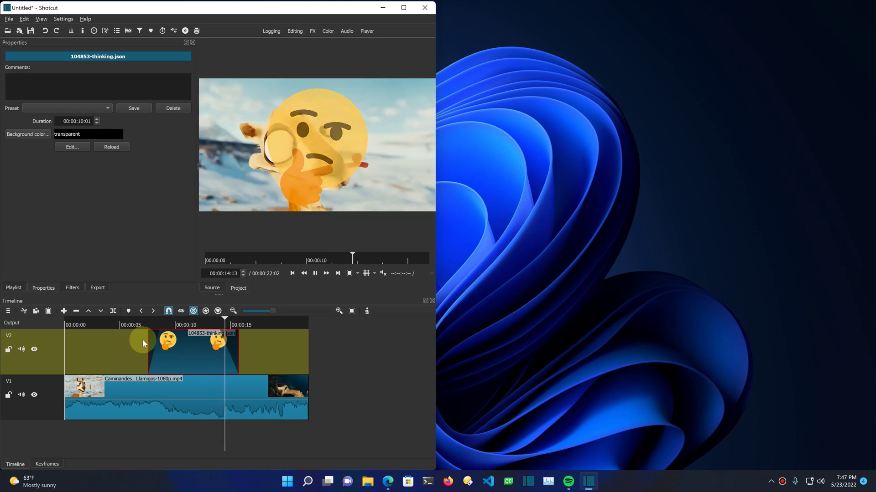
key("space")
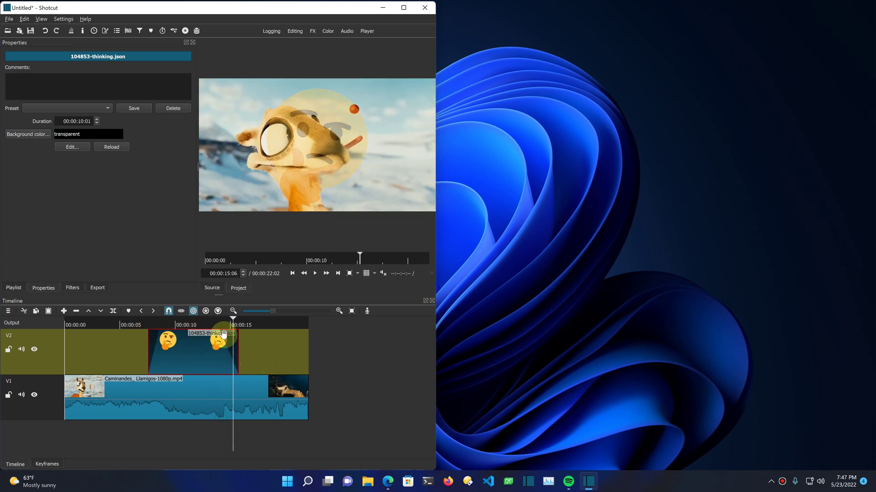
left_click_drag(233, 352, 225, 353)
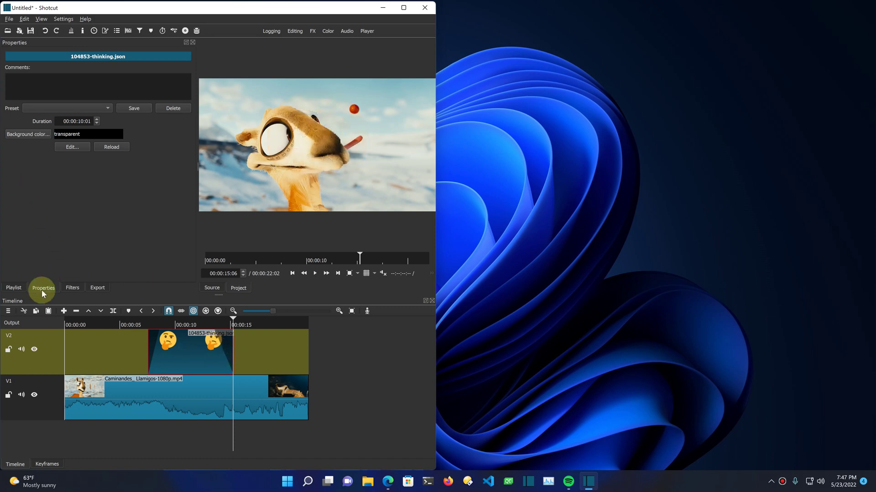
Add the Size, Position & Rotate filter to the thinking clip and show it in the preview at 00:00:11:04
left_click(72, 288)
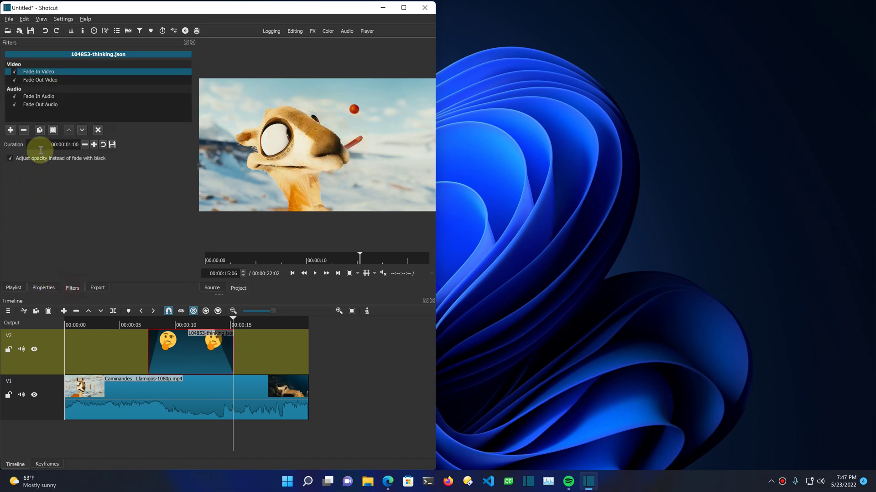
left_click(10, 130)
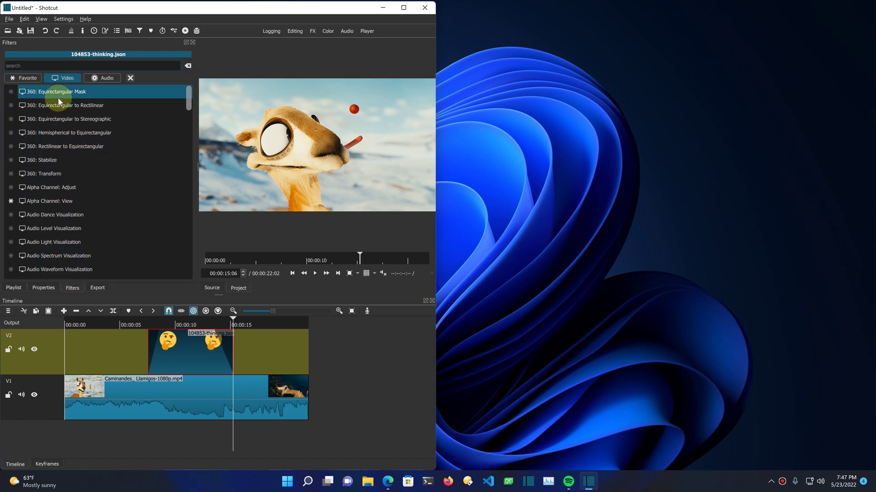
left_click(32, 79)
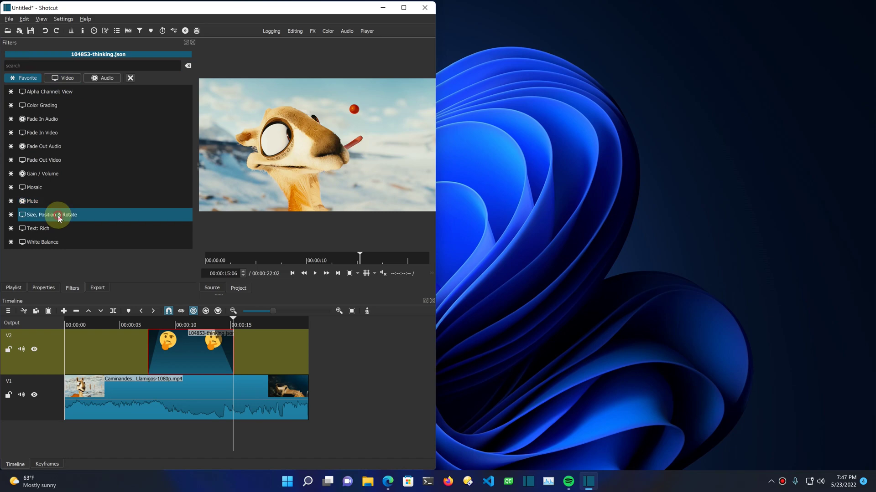
left_click(59, 215)
left_click(187, 326)
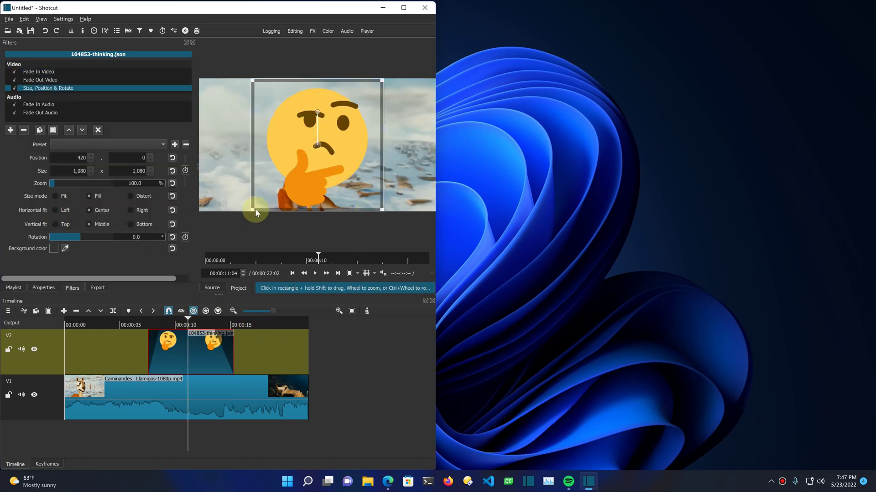
Shrink the thinking animation to 466 x 466 at position 1,389, 33 and play it back from about 00:00:06:19
left_click_drag(253, 209, 344, 132)
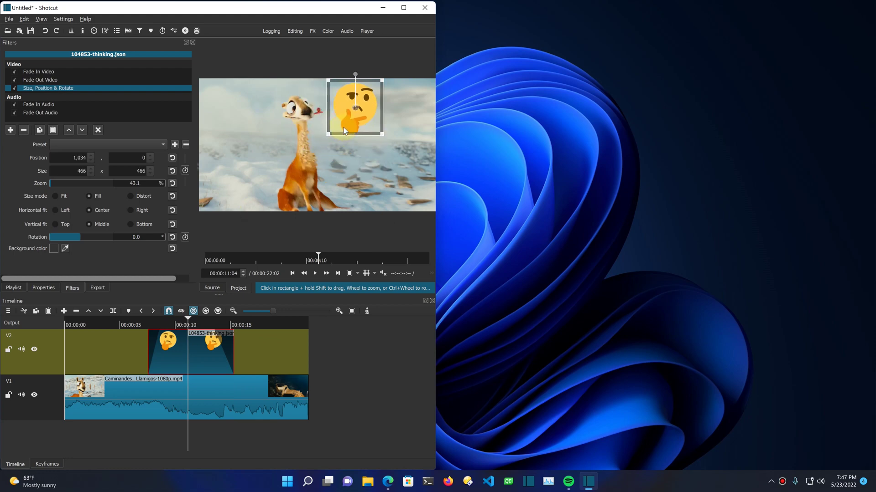
left_click_drag(401, 117, 406, 117)
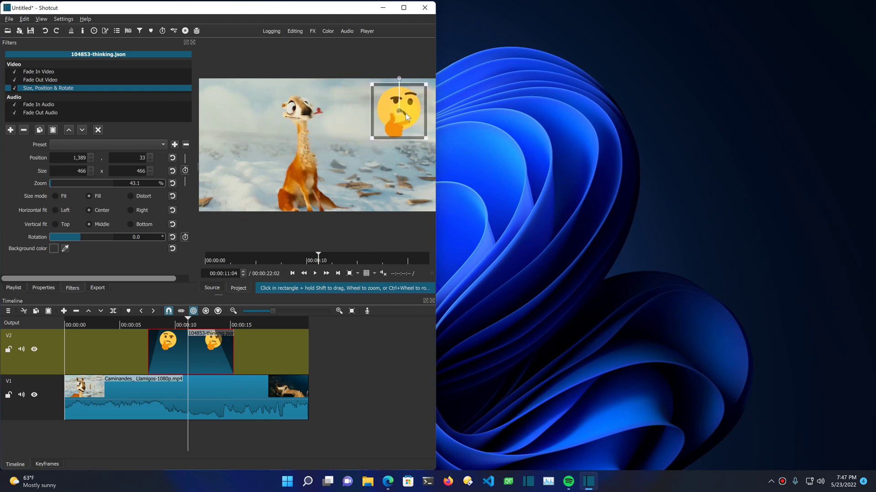
left_click(99, 131)
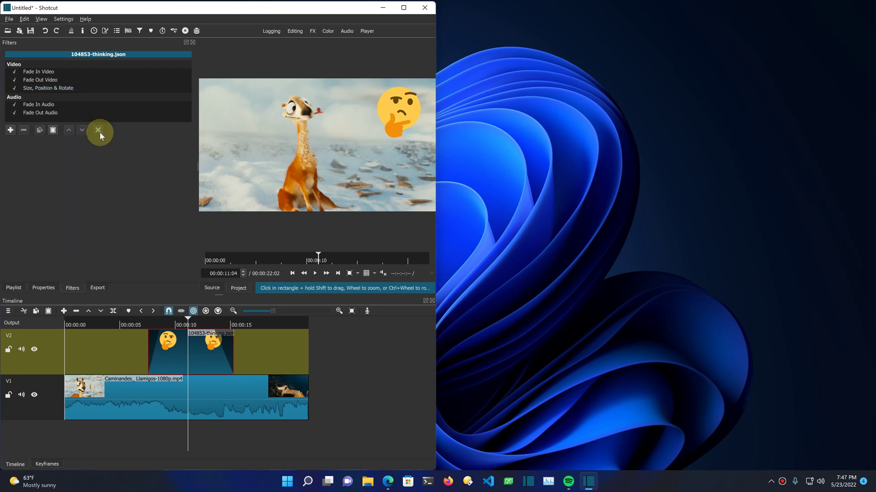
left_click(143, 325)
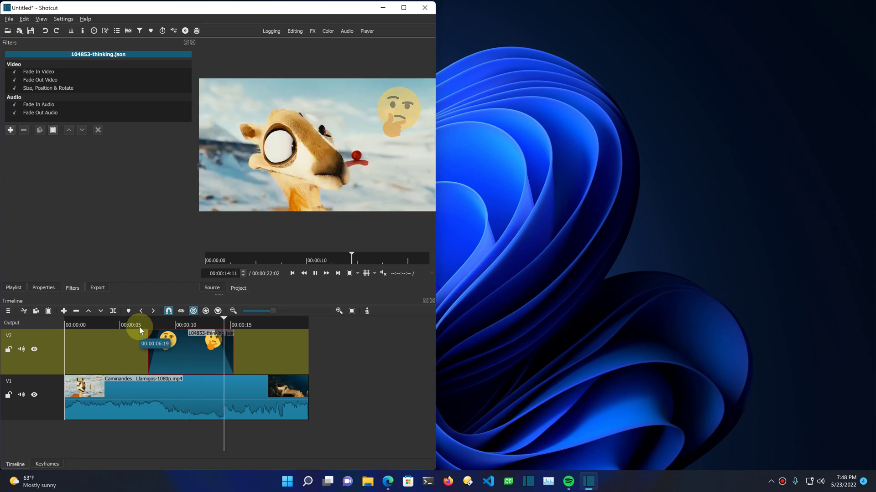
key("space")
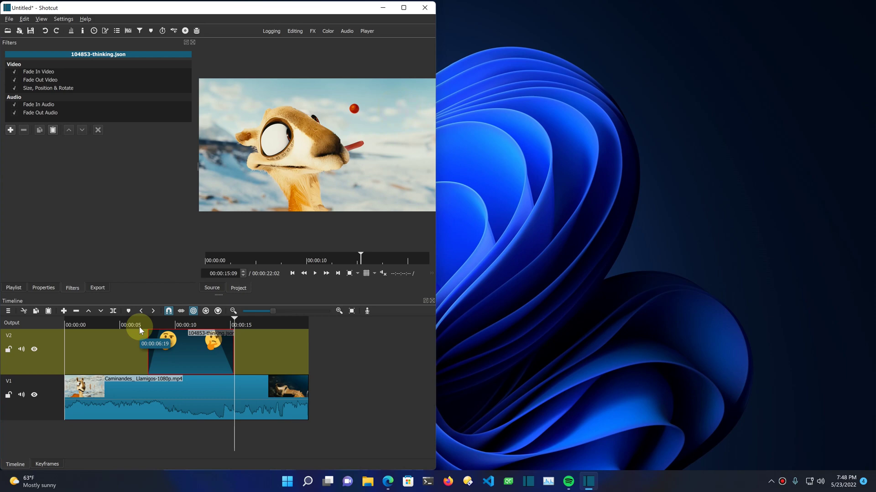
Export the timeline to D:\testing as test.mp4, replacing the existing file, and play the exported video
left_click(104, 287)
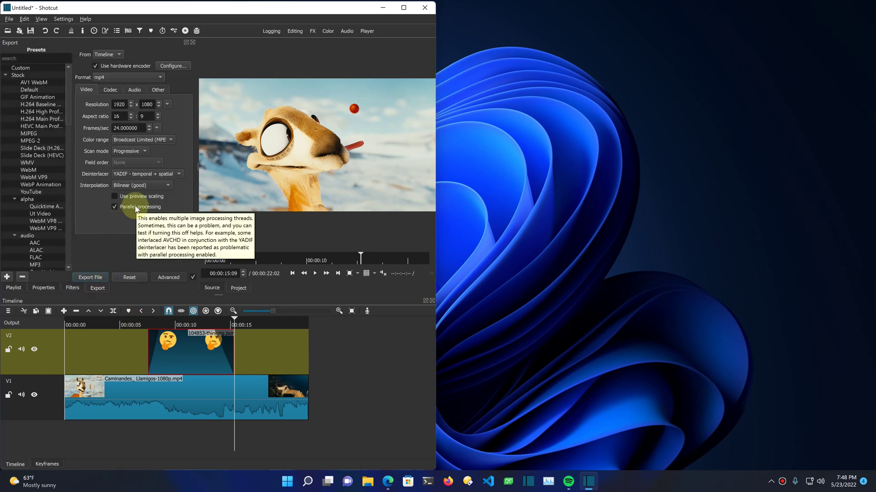
left_click(102, 278)
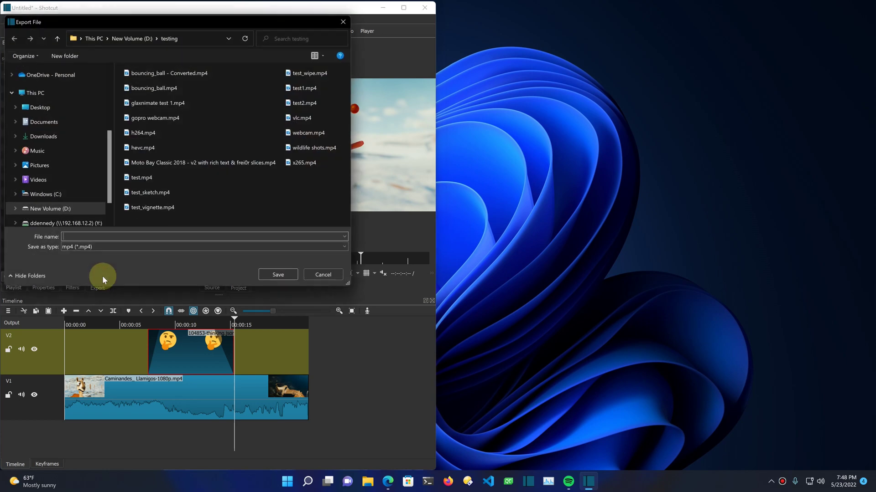
type("test")
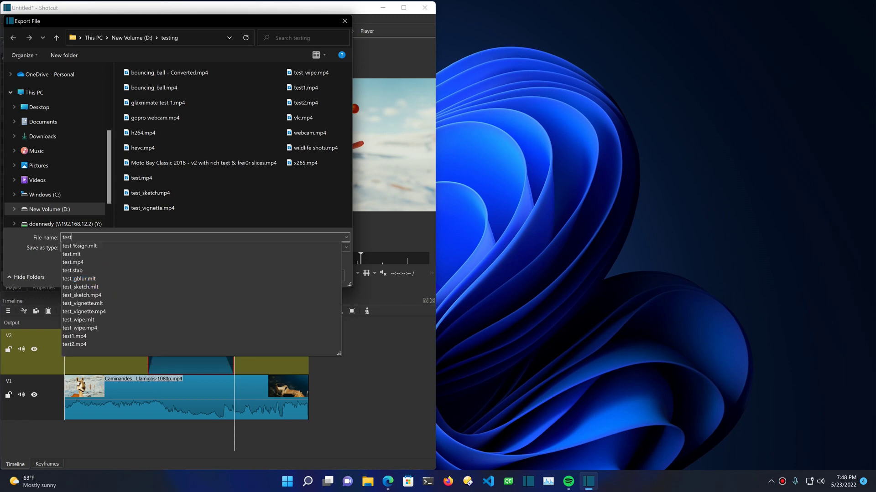
key("Return")
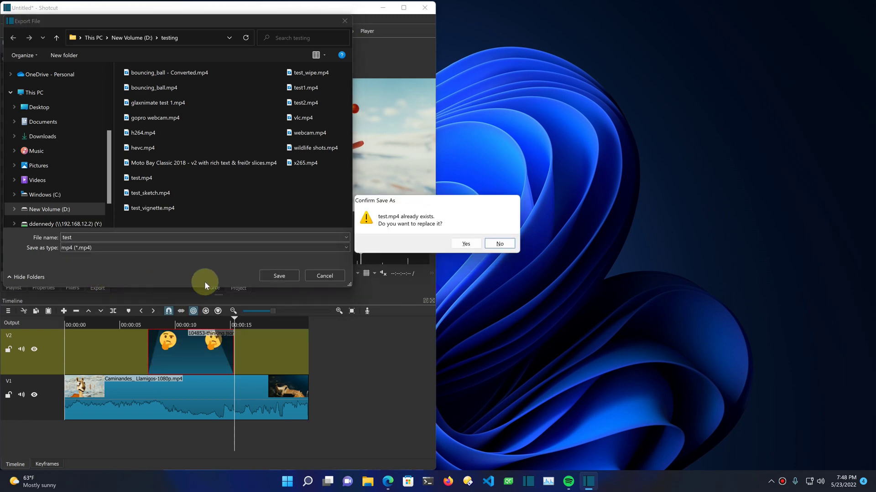
left_click(458, 244)
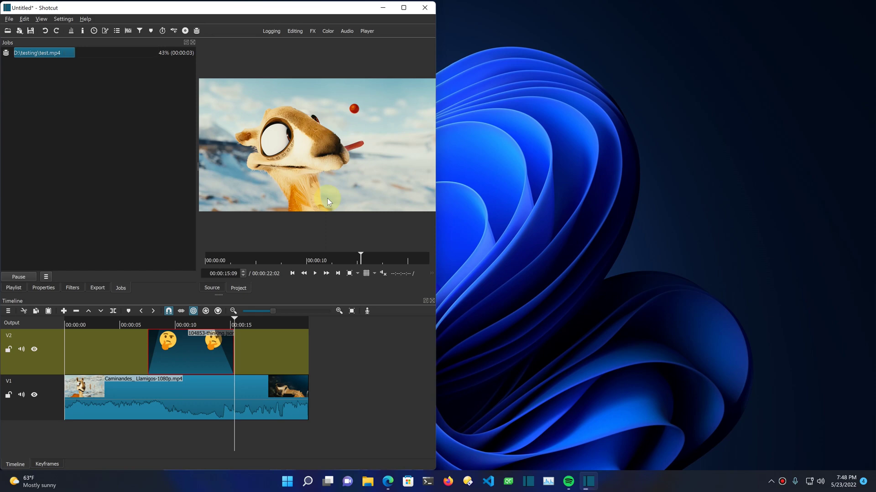
double_click(75, 52)
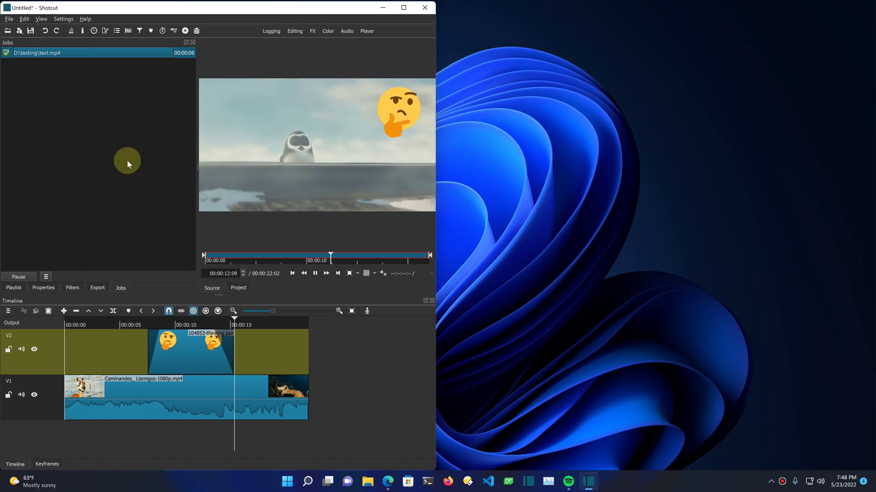
left_click(314, 274)
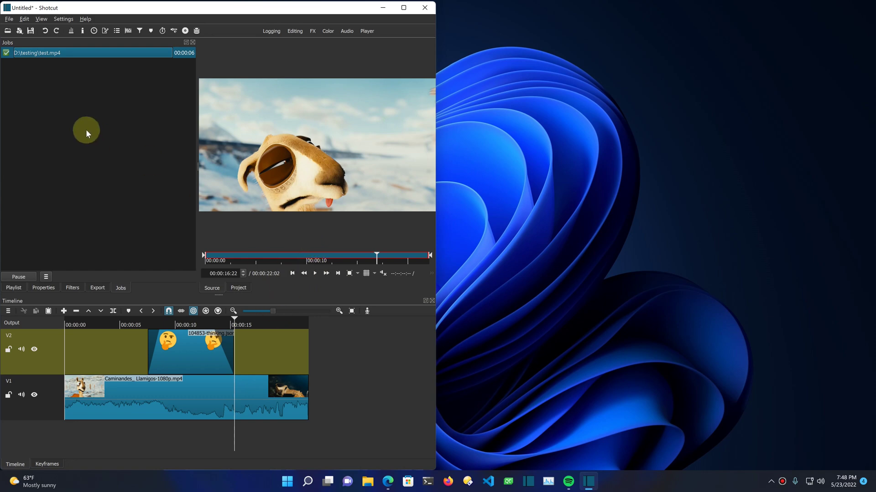
Create a new 5-second animation with a transparent background and save it as animation.rawr in D:\videos
left_click(14, 20)
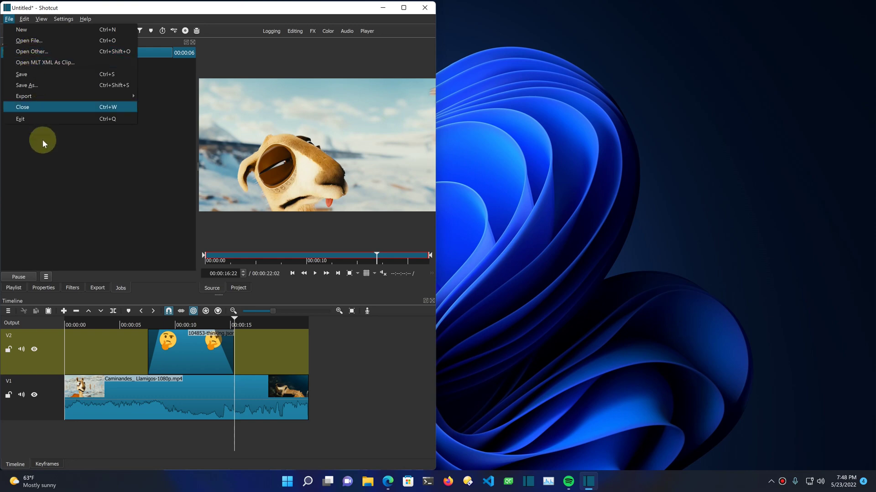
left_click(64, 179)
left_click(19, 31)
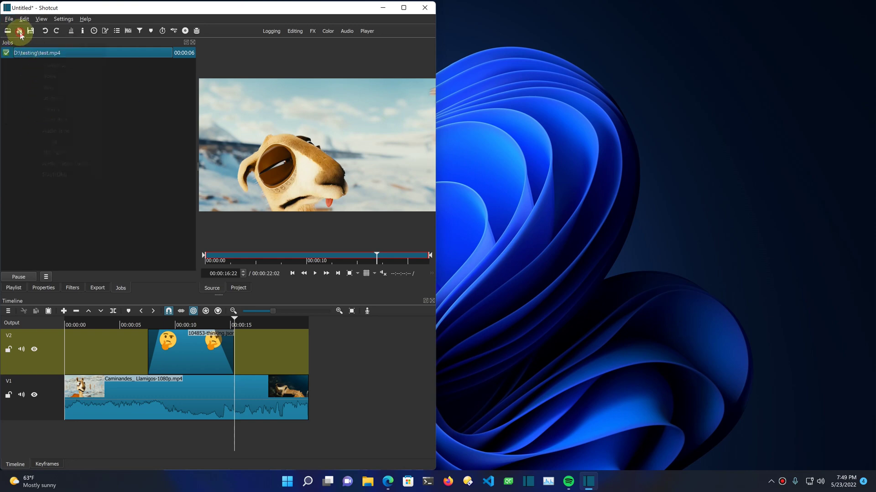
left_click(50, 65)
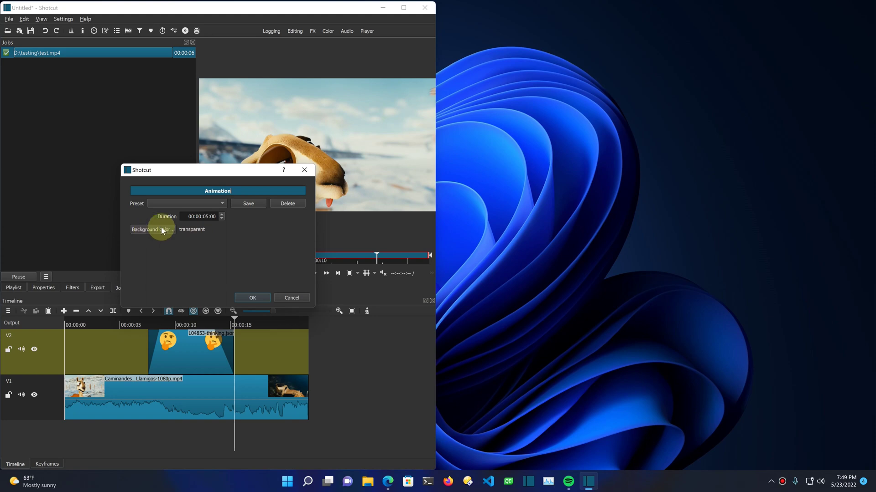
left_click(206, 218)
triple_click(206, 218)
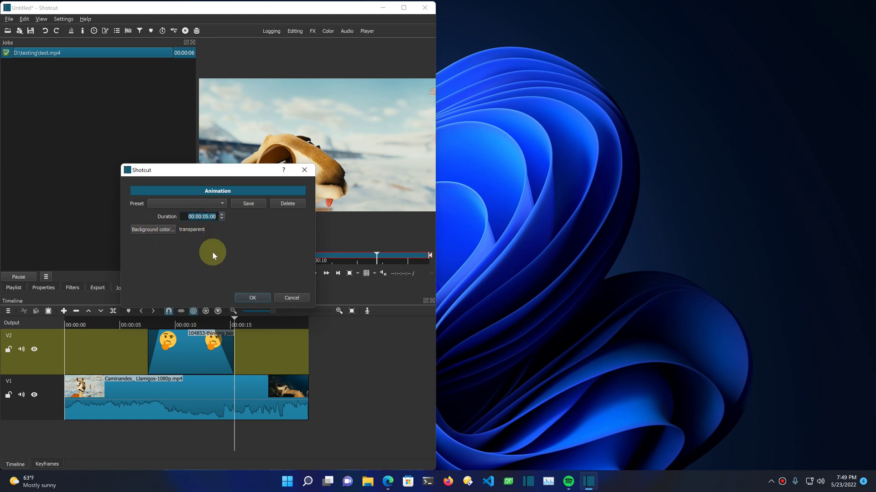
left_click(254, 297)
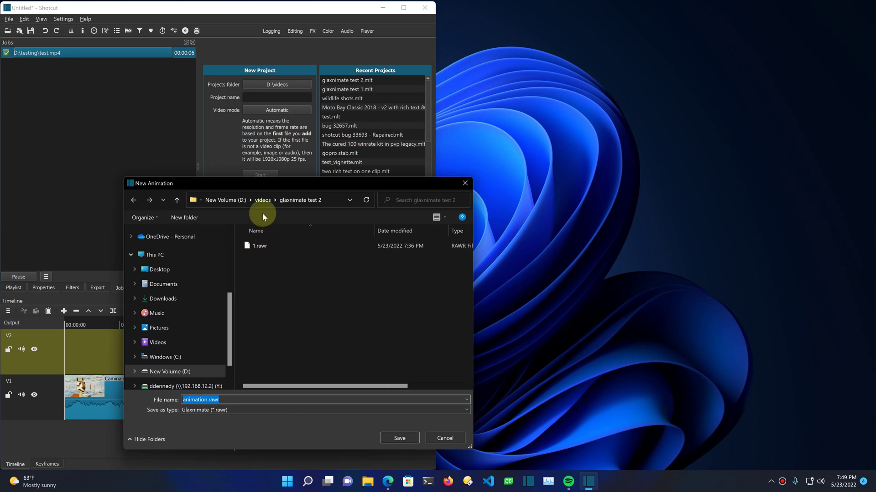
left_click(262, 201)
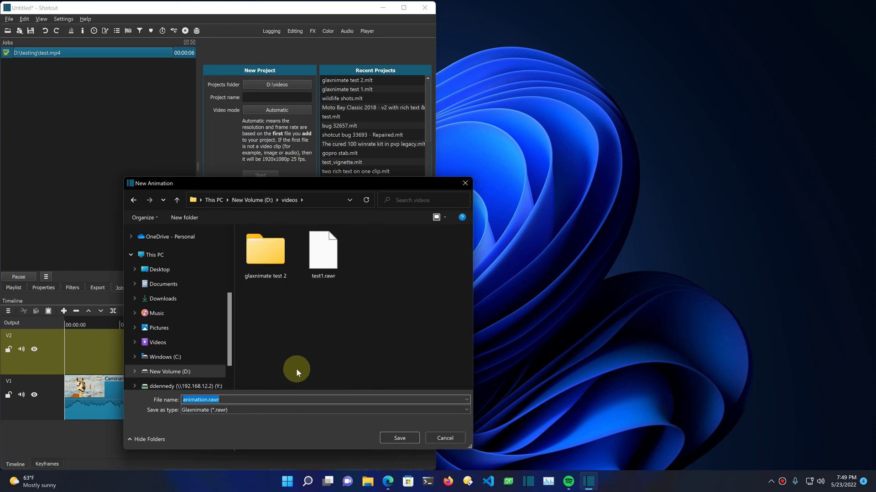
left_click(416, 445)
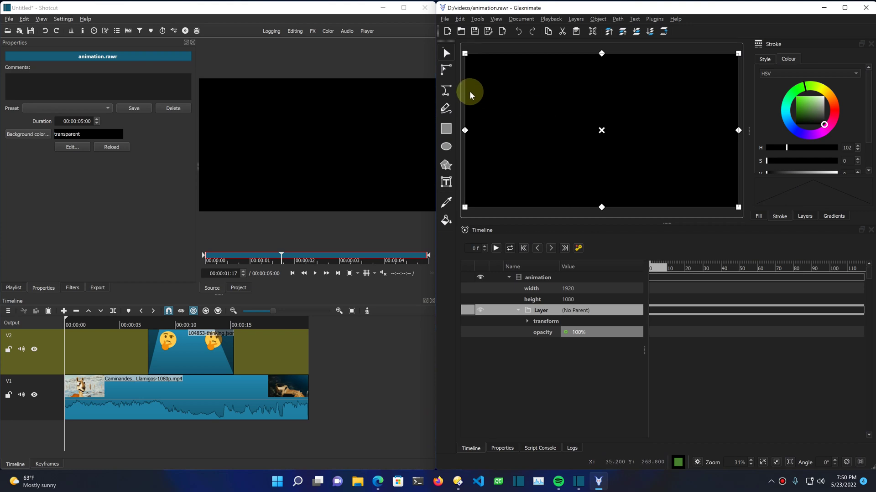
Draw a green circle in the upper middle of the Glaxnimate canvas and save the animation so Shotcut's preview updates
left_click(446, 146)
left_click_drag(576, 72, 639, 133)
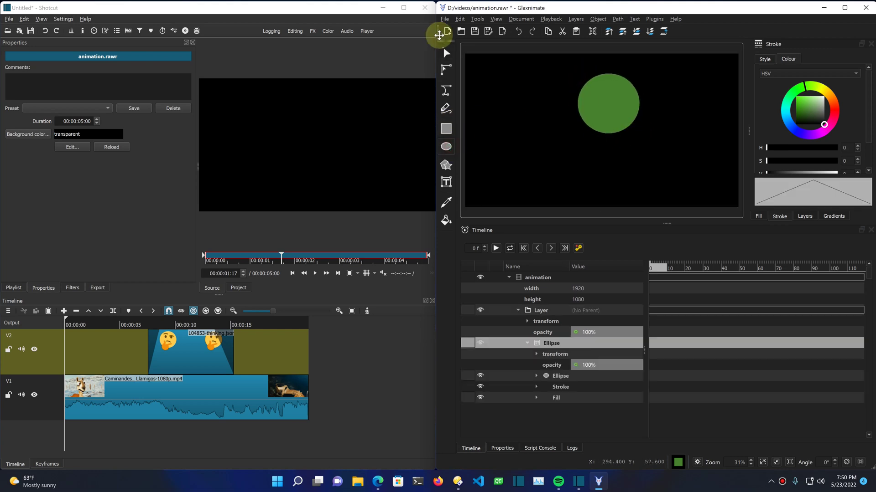
left_click(475, 32)
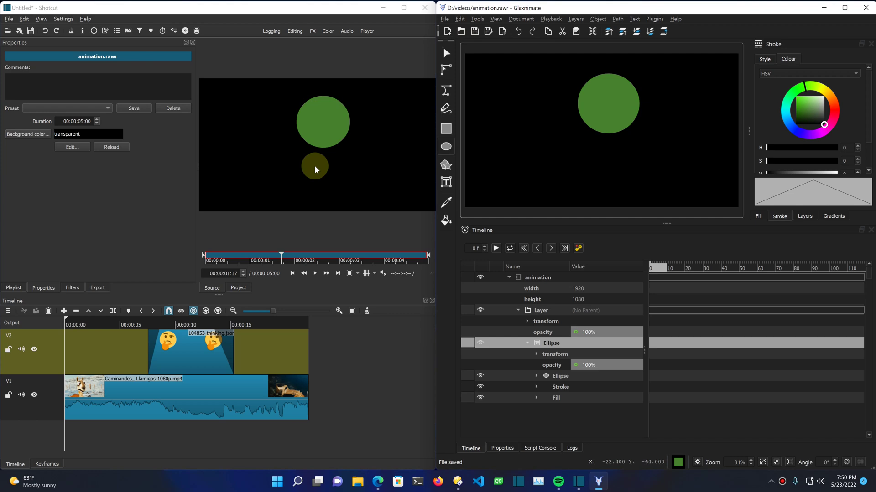
left_click(322, 219)
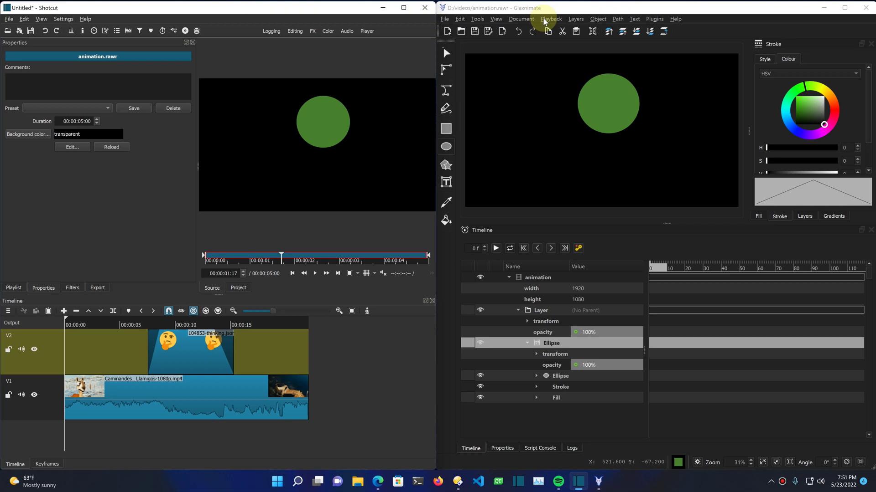
Compare the frame rate in Glaxnimate's document timing settings with the frame rate of Shotcut's timeline output
left_click(520, 19)
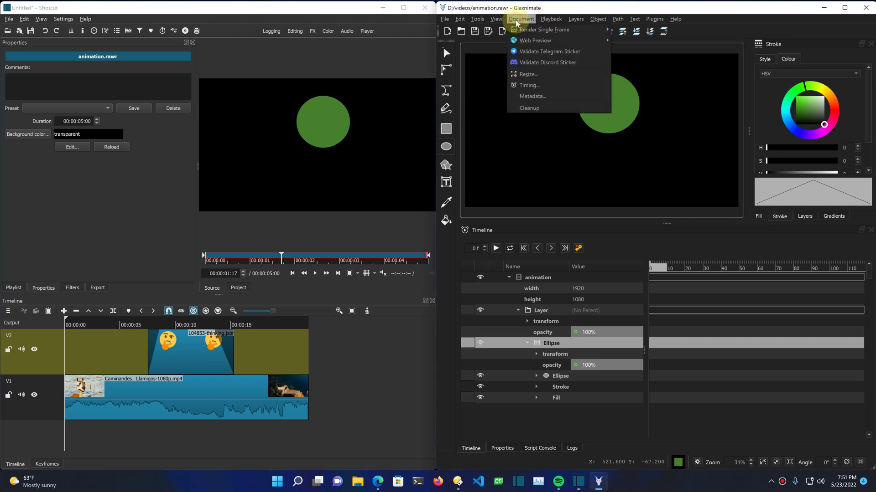
left_click(535, 91)
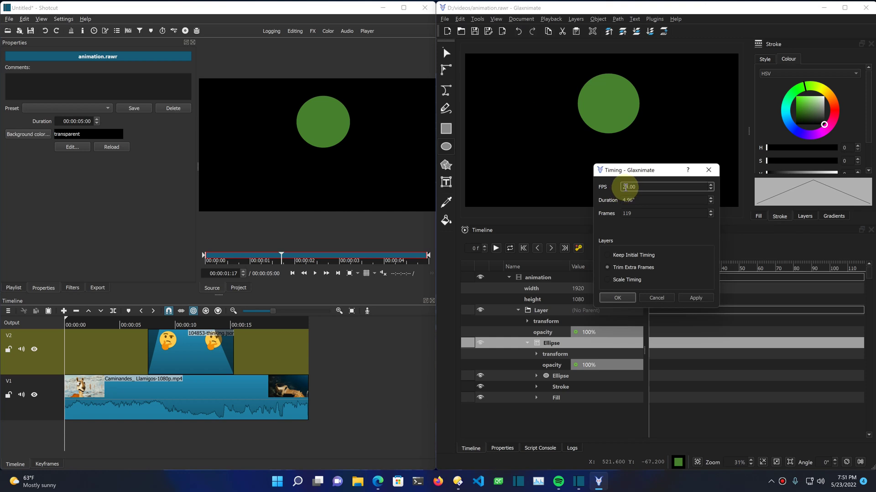
left_click(41, 319)
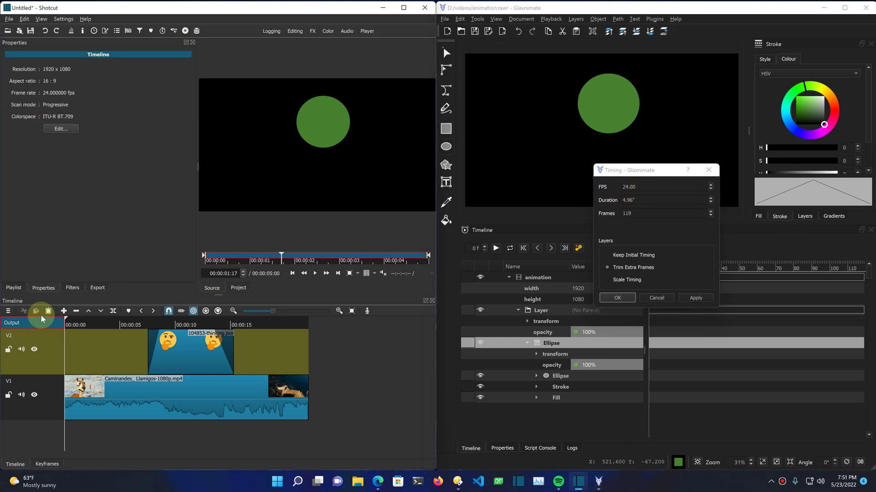
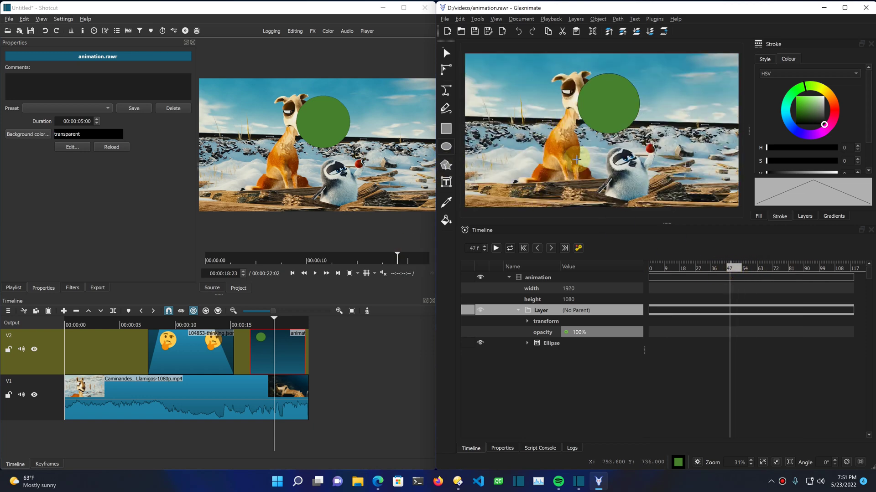
Move the green circle to the canvas's upper edge at frame 0 and turn on keyframe recording
left_click(448, 58)
left_click(599, 86)
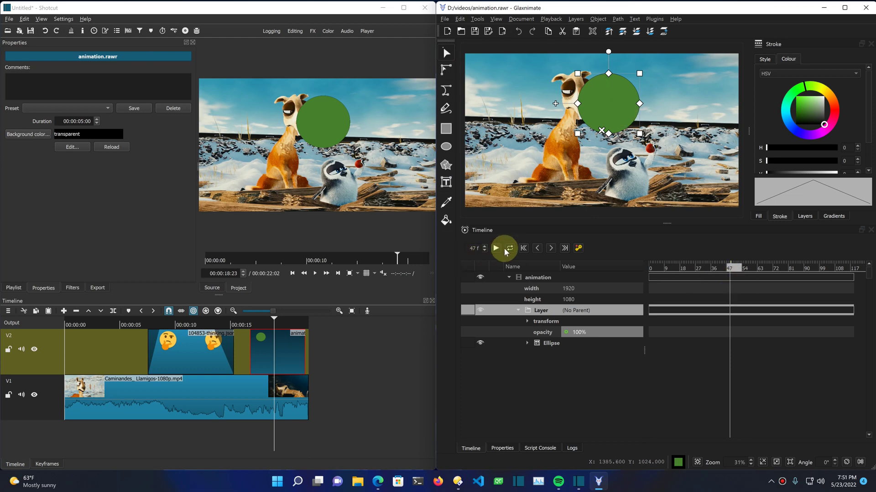
left_click(524, 248)
left_click_drag(593, 68, 594, 80)
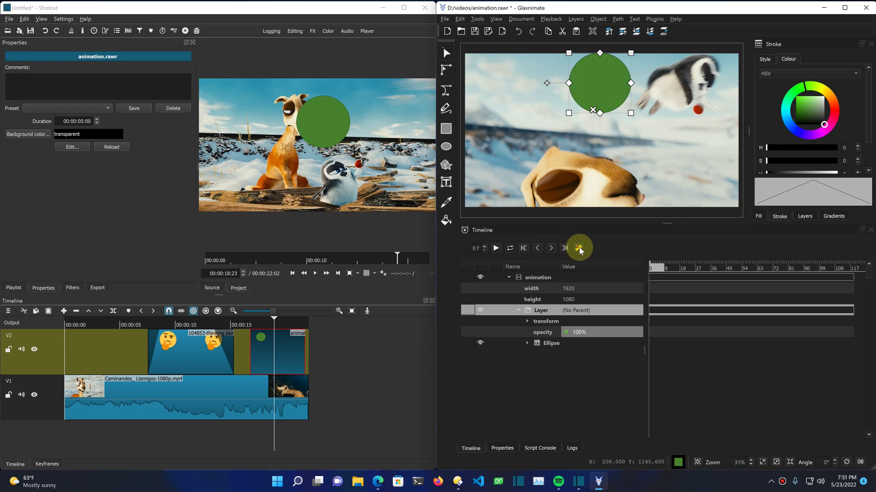
left_click(579, 247)
left_click(587, 84)
At frame 37, move the green circle to the left edge of the canvas with keyframe recording on
left_click_drag(694, 269, 712, 268)
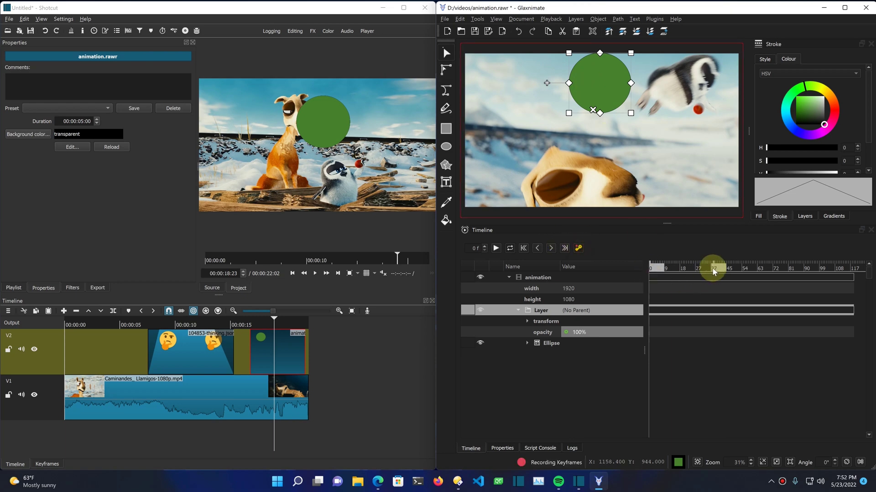
left_click(625, 101)
left_click_drag(557, 123, 484, 126)
Move the green circle to the canvas's right edge at about frame 76, and advance the animation to frame 101
left_click_drag(764, 271, 779, 268)
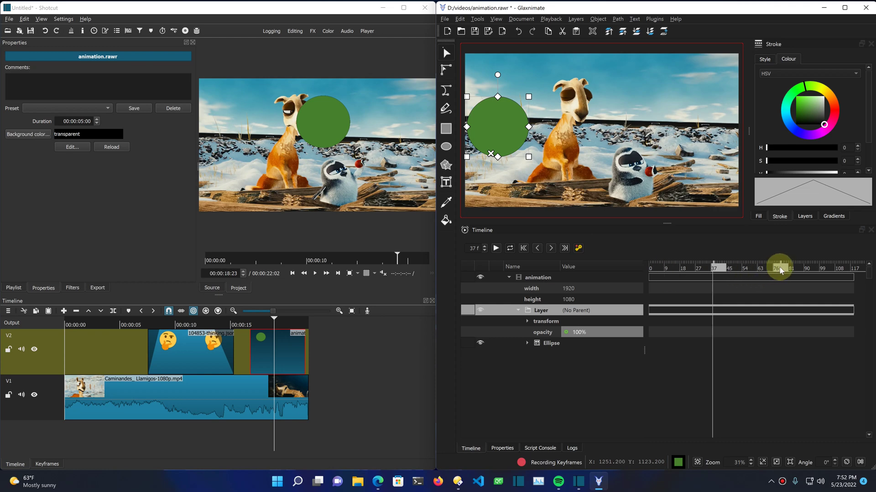
left_click(486, 114)
left_click_drag(496, 122, 705, 124)
left_click(818, 270)
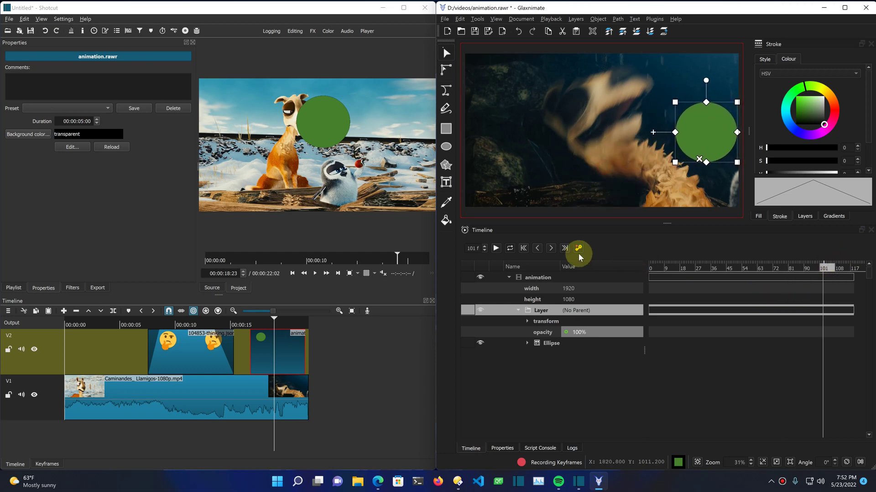
Move the green circle to the canvas's upper edge at the last frame, 119, and turn off keyframe recording
left_click(565, 248)
left_click_drag(699, 132, 589, 85)
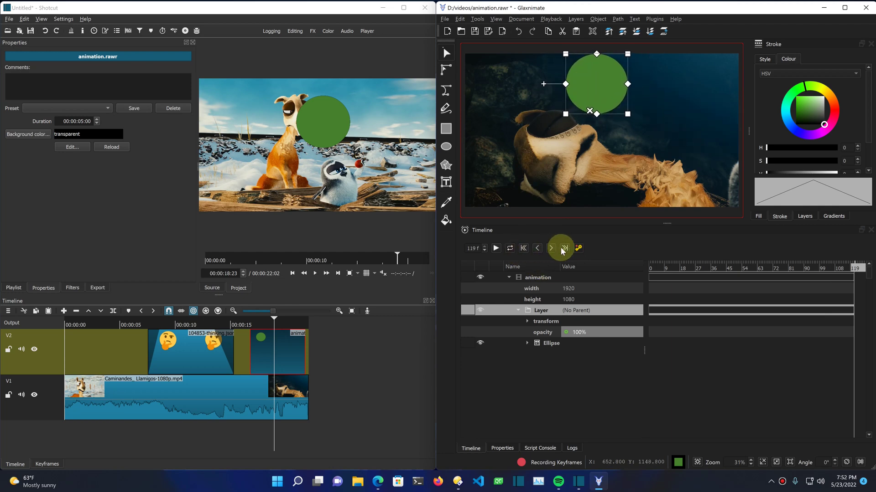
left_click(578, 248)
Preview the circle animation in Glaxnimate, stop playback, and save the animation file
left_click(497, 248)
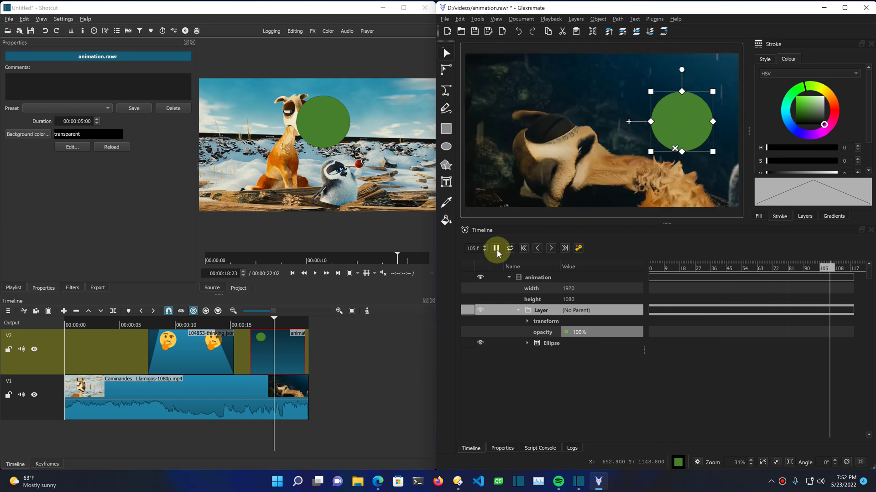
left_click(496, 248)
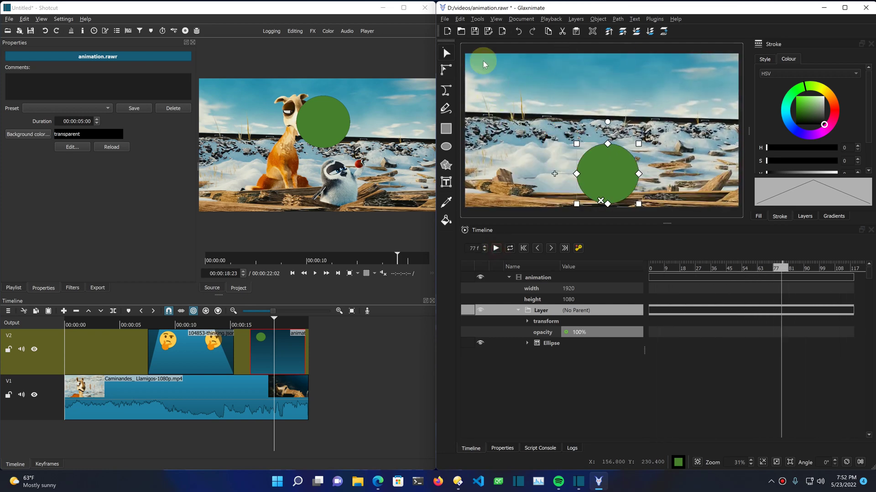
left_click(475, 31)
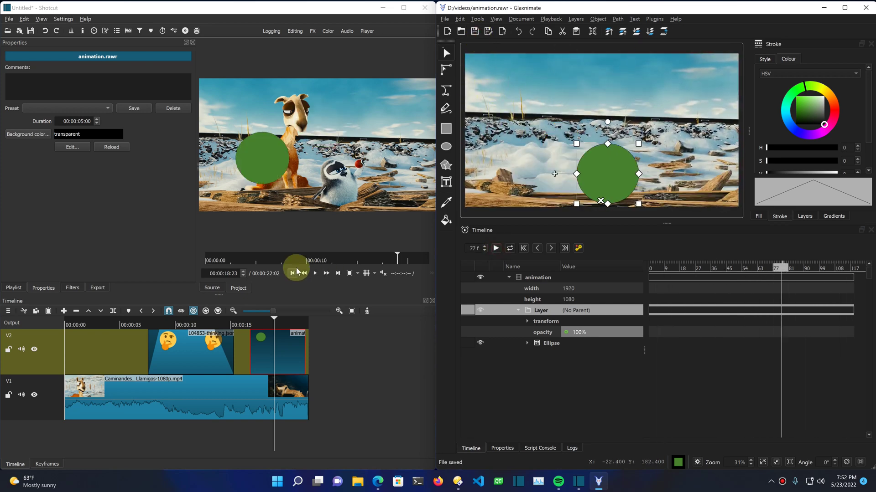
Play Shotcut's timeline from the start of the animation.rawr clip to review the saved circle movement
left_click_drag(251, 357, 250, 357)
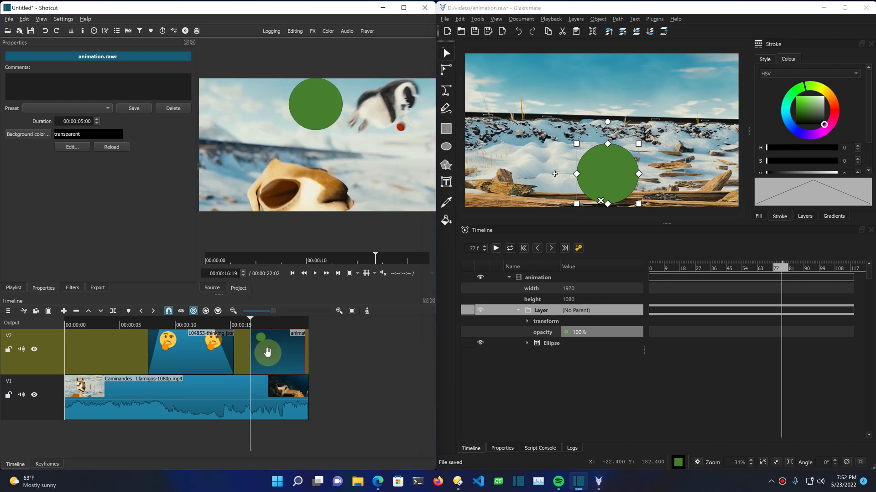
left_click(314, 274)
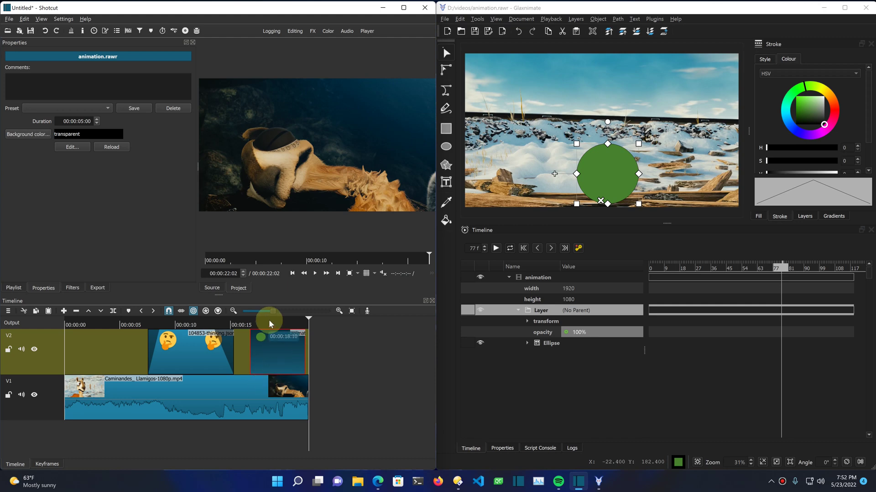
Deselect the animation by selecting the V1 video clip, and reopen the animation.rawr clip on V2 for editing in Glaxnimate
left_click(264, 398)
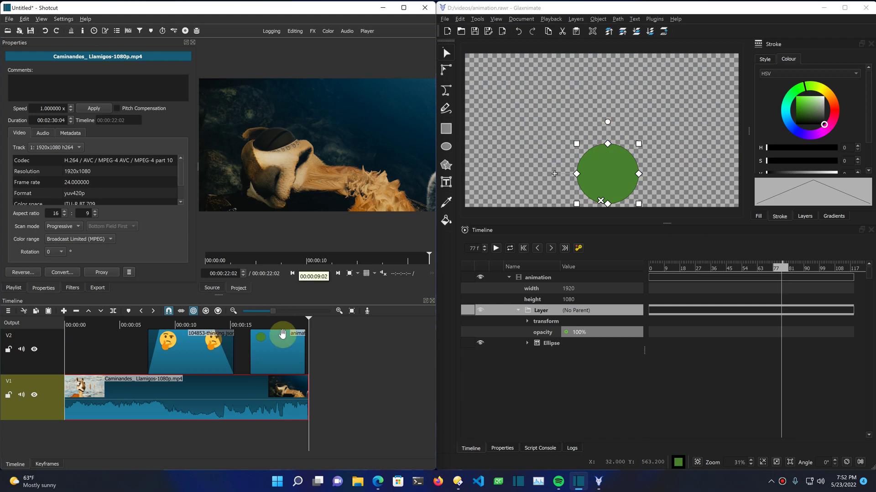
left_click(280, 347)
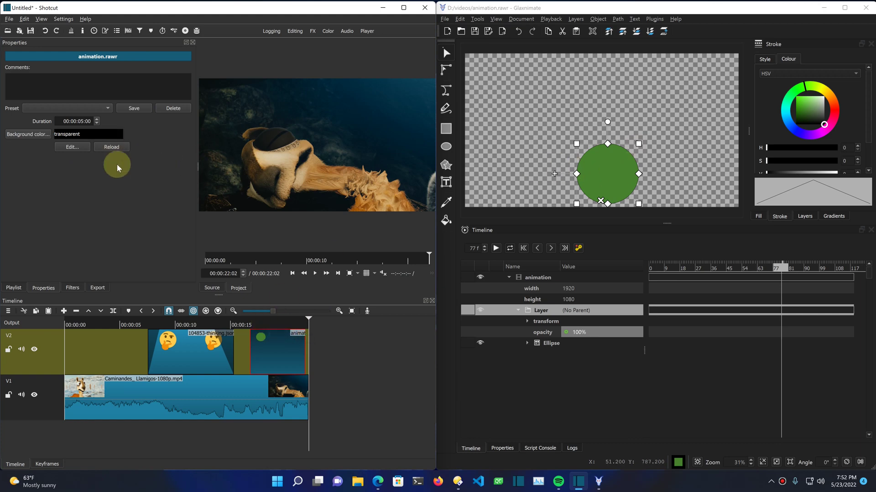
left_click(76, 150)
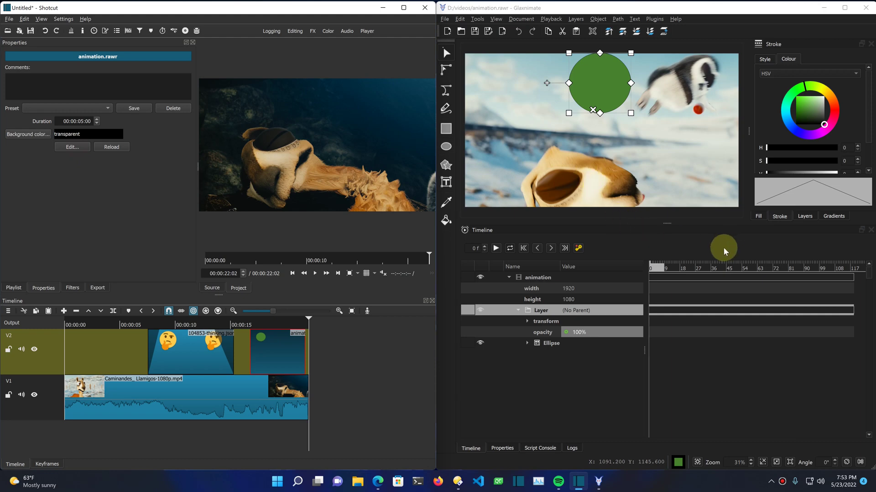
Add a new video track, V3, above V2 in Shotcut's timeline
left_click(118, 349)
right_click(118, 348)
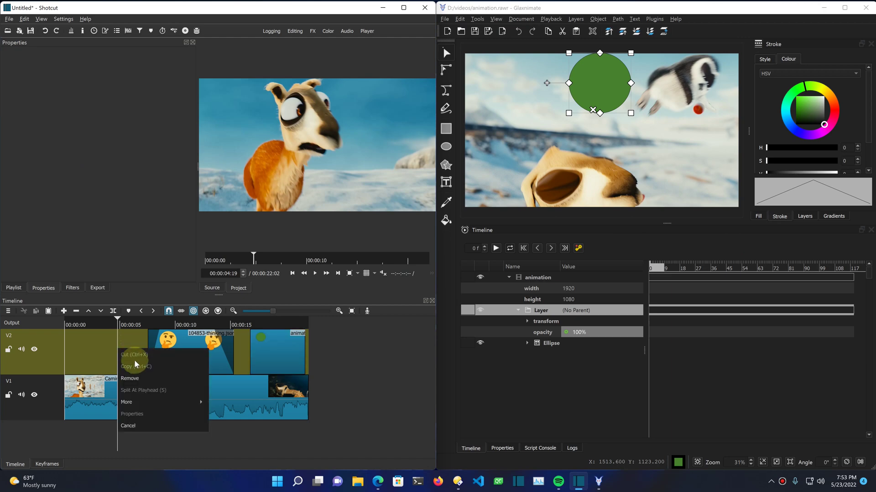
left_click(46, 323)
left_click(7, 311)
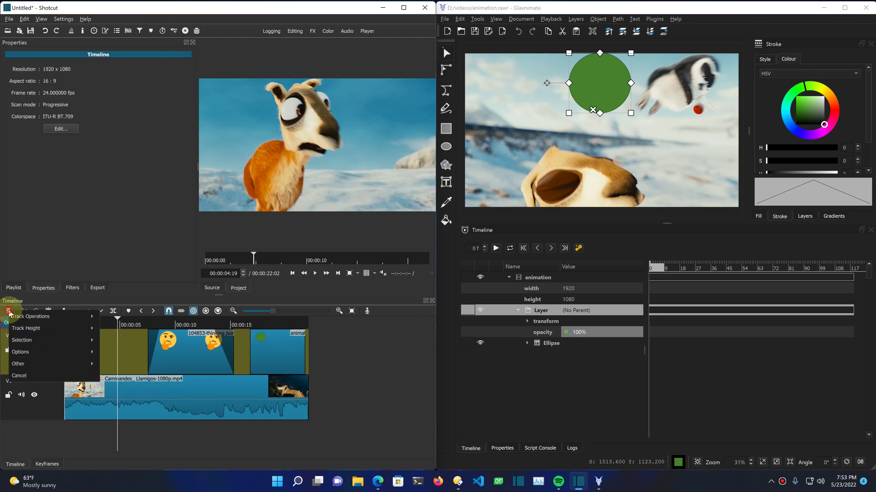
mouse_move(32, 317)
left_click(113, 329)
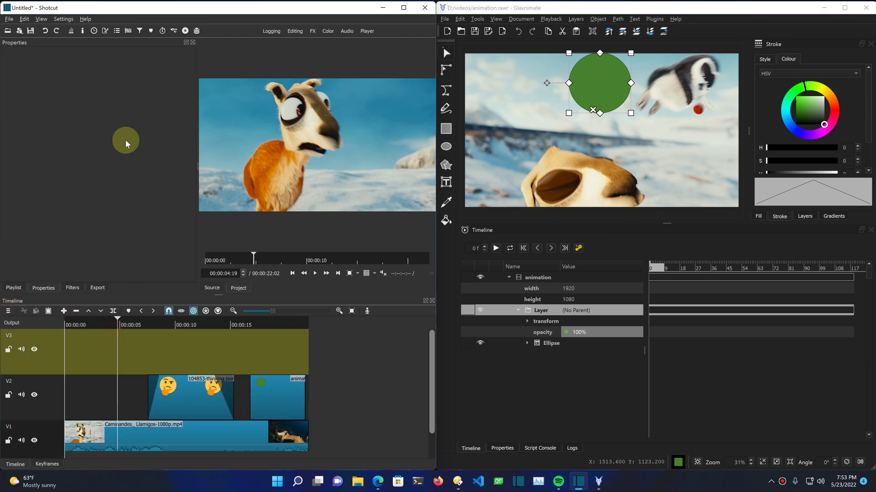
Add a text clip with default text to V3 above the animation clip, and move its text up to position -7, 570
left_click(19, 30)
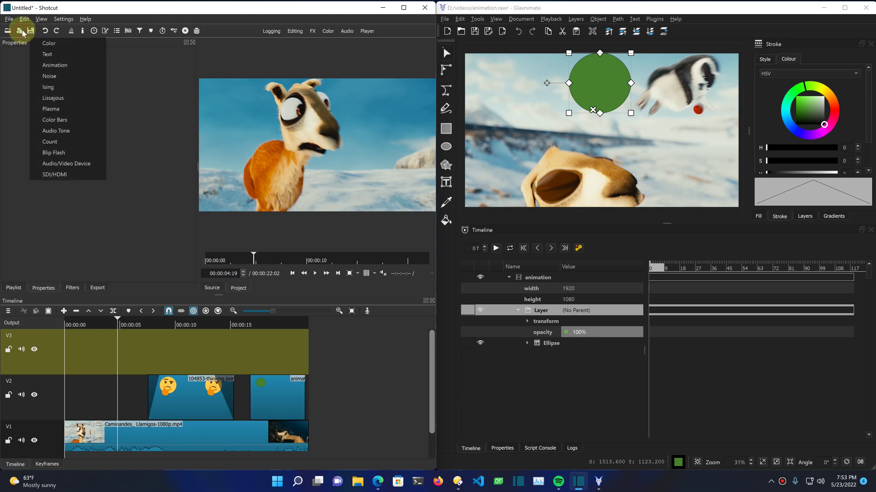
left_click(62, 55)
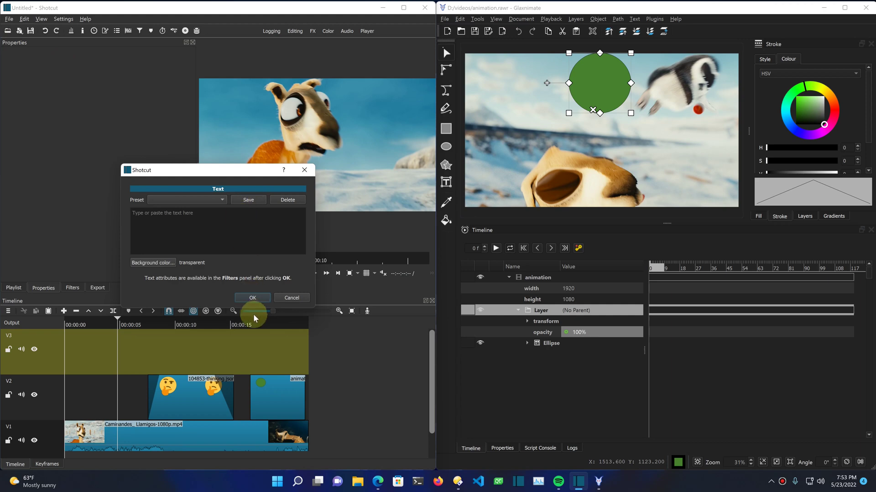
left_click(261, 299)
left_click_drag(334, 137, 257, 338)
left_click(273, 322)
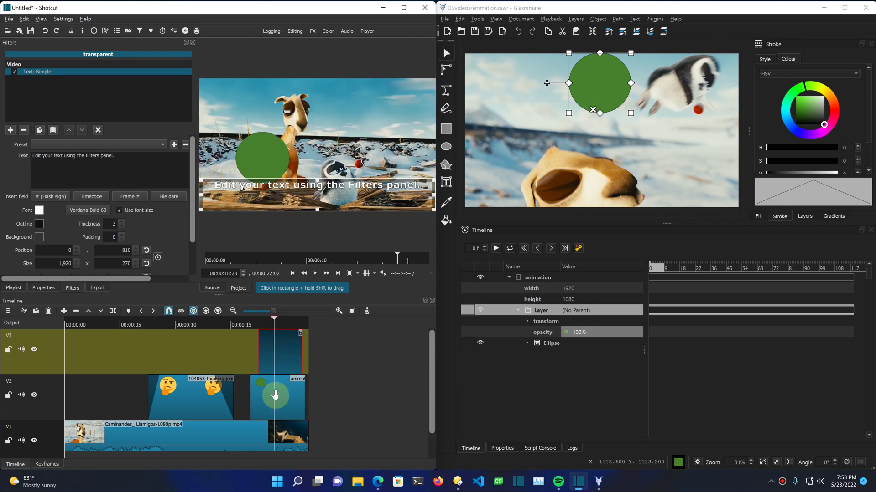
left_click_drag(314, 188, 316, 160)
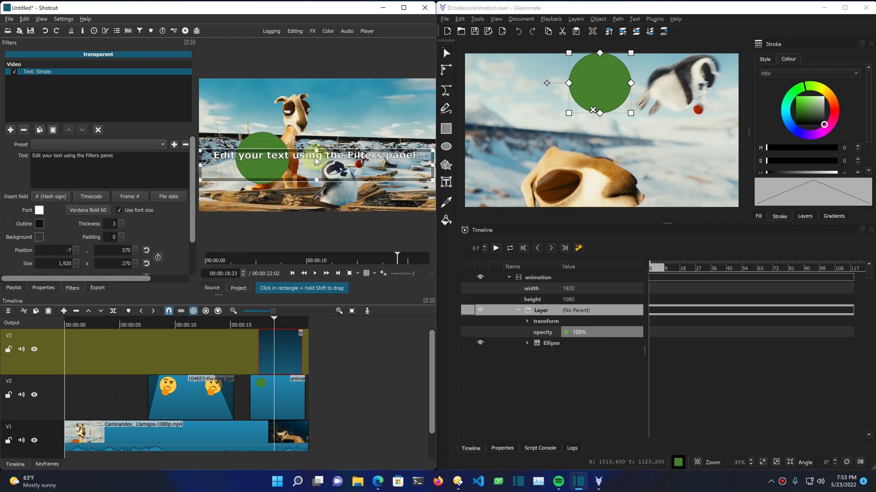
Reopen the animation.rawr clip for editing and scrub Glaxnimate's timeline to frame 50 to check which tracks appear behind the circle
left_click(279, 399)
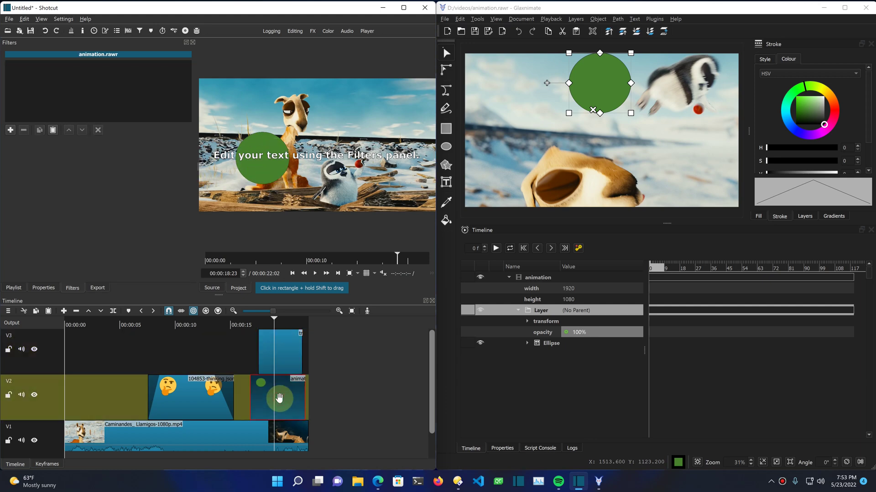
left_click(45, 287)
left_click(77, 147)
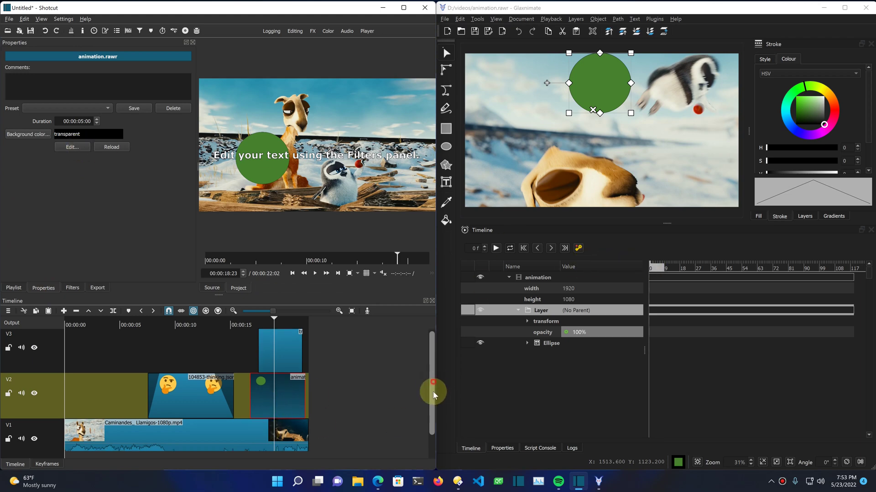
scroll(433, 385, "down", 2)
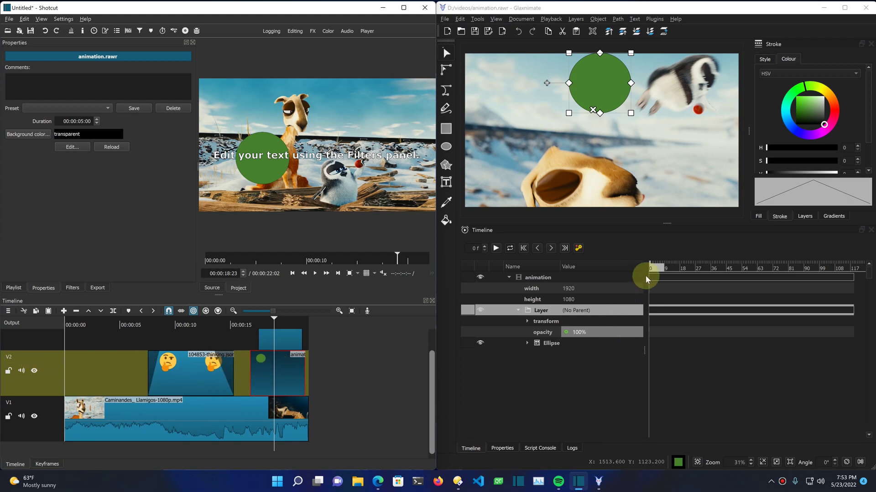
left_click_drag(654, 273, 734, 268)
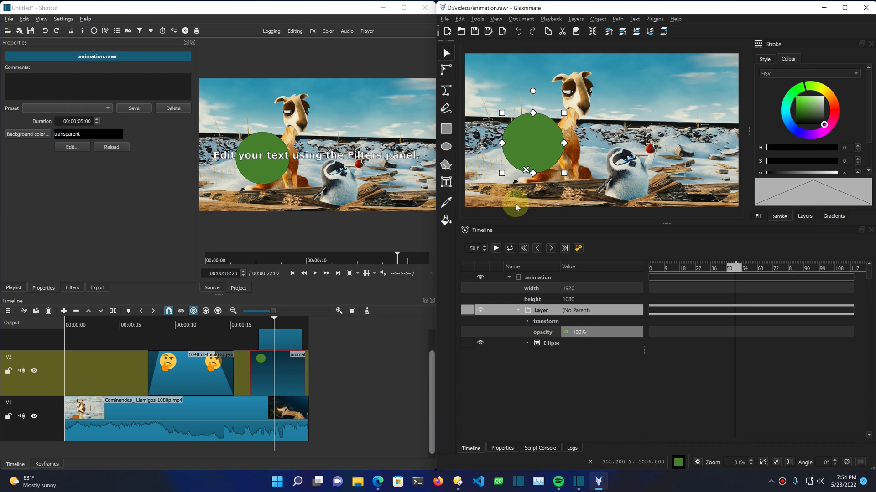
Open the 104853-thinking.json clip from V2 in Glaxnimate, and switch back to editing the animation.rawr clip
left_click_drag(433, 384, 434, 351)
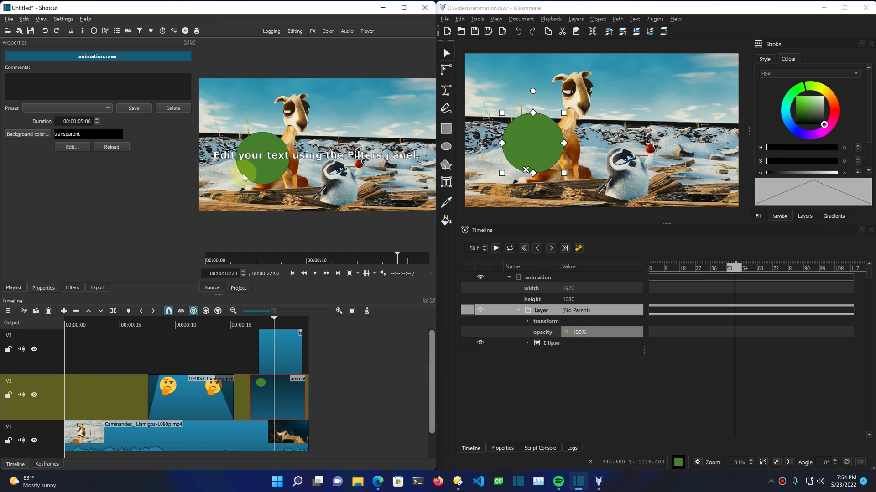
left_click(198, 391)
left_click(72, 146)
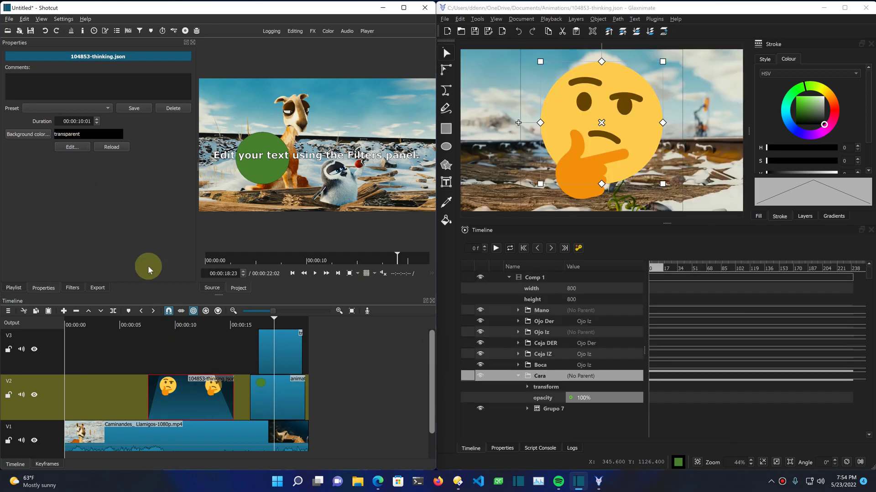
left_click(264, 389)
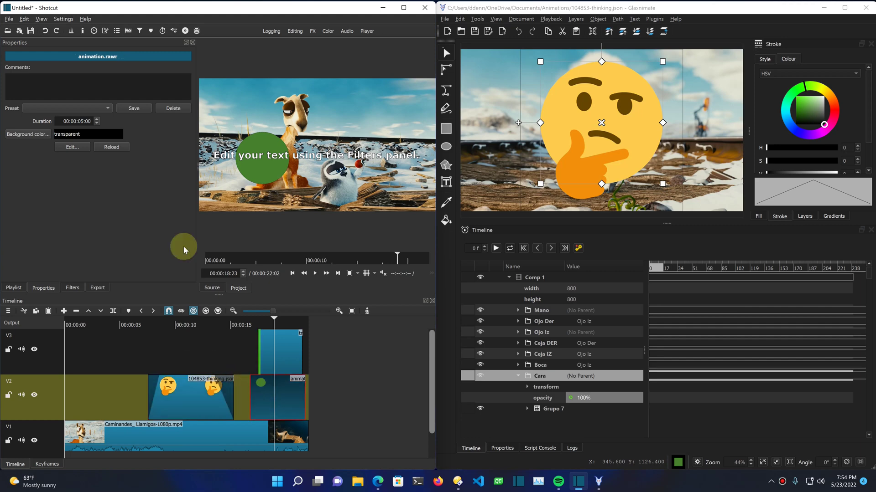
left_click(73, 147)
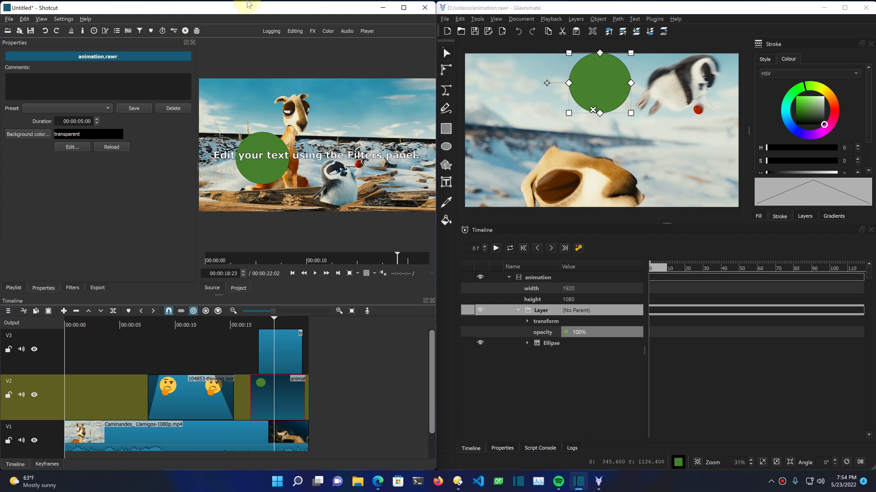
Close Glaxnimate, relaunch it from Shotcut by editing the animation.rawr clip, and return to Shotcut
left_click(861, 8)
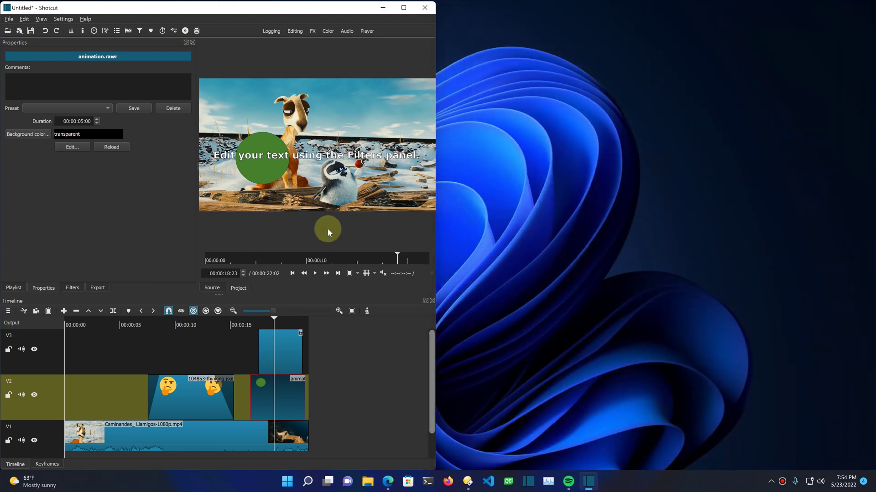
left_click(56, 146)
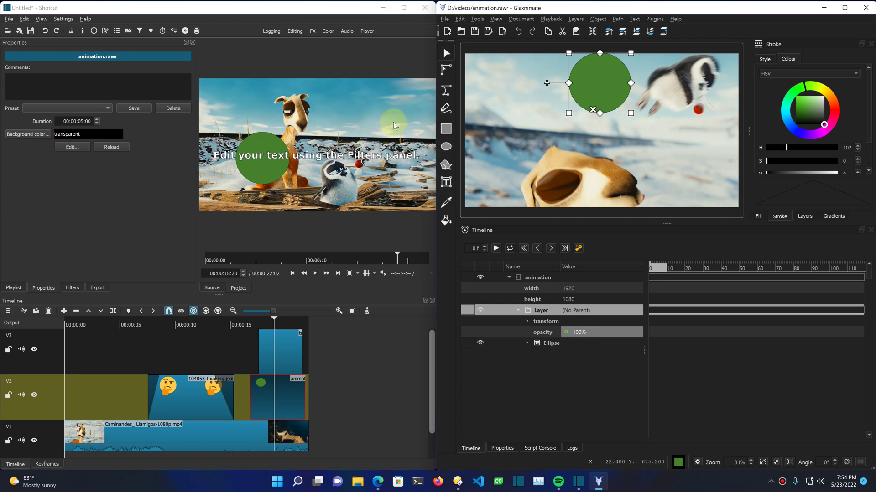
left_click(303, 64)
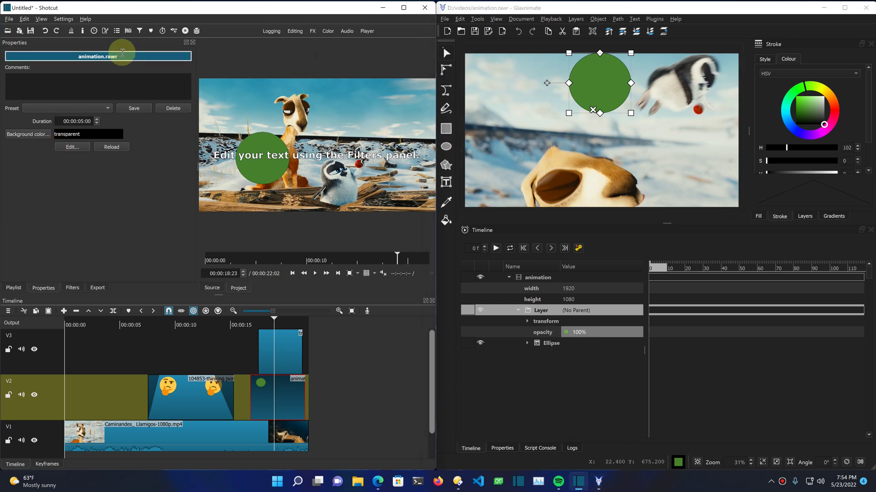
Start a new Shotcut project named "glaxnimate test 3" without saving the changes to the current project
left_click(9, 19)
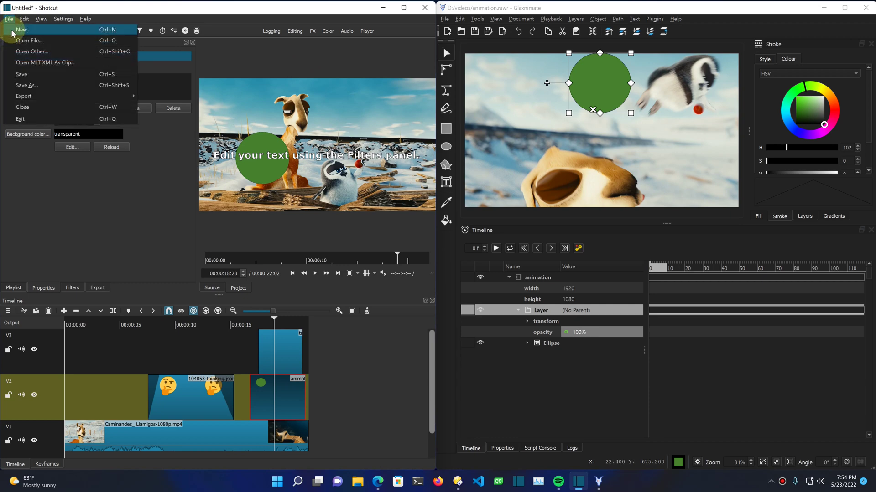
left_click(12, 32)
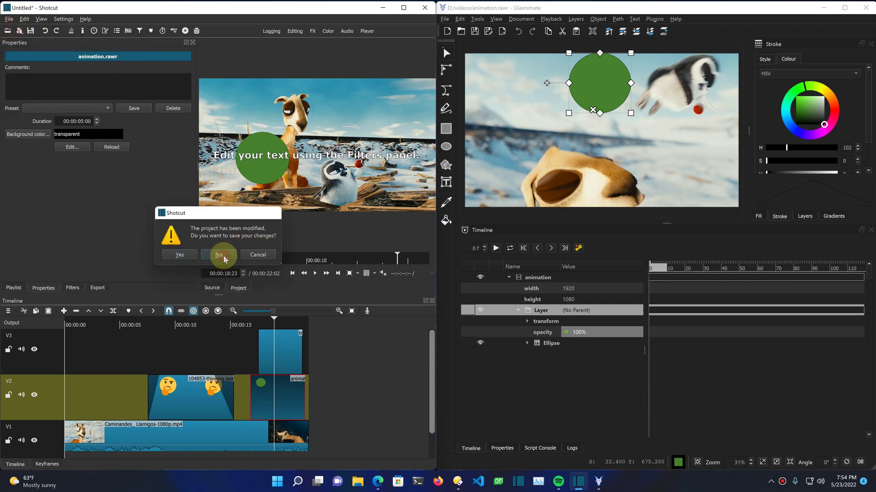
left_click(223, 255)
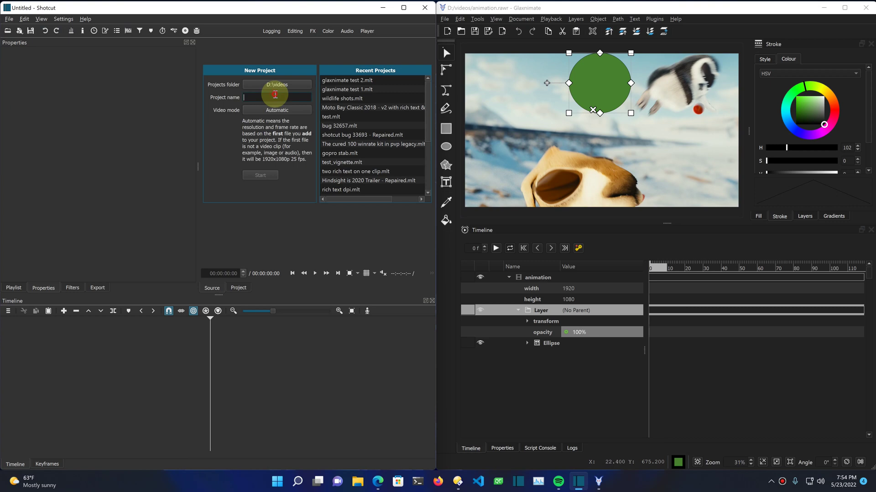
type("glaxnimate test 3")
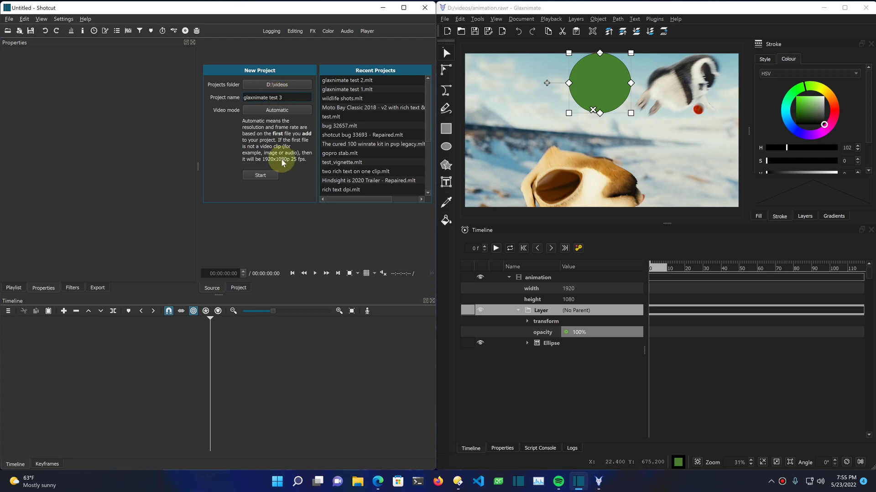
left_click(268, 177)
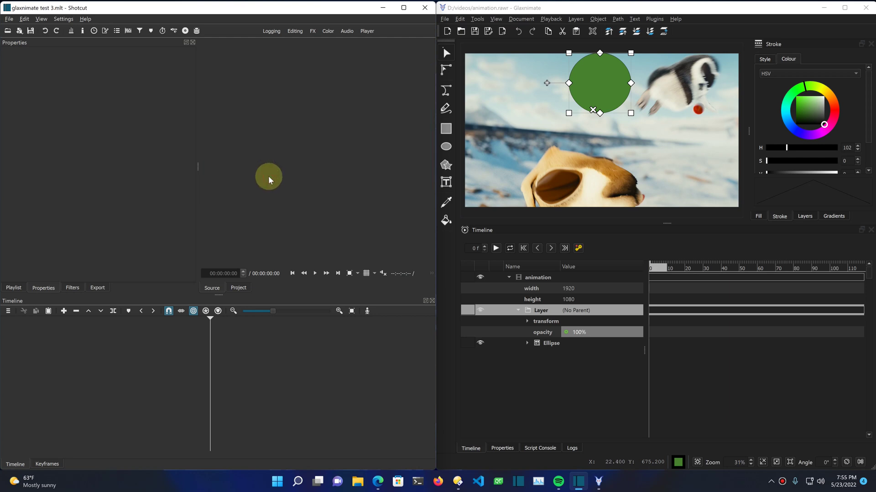
Open the video albcloudfx1_06_hd30p.mov in Shotcut and pause its playback
left_click(8, 31)
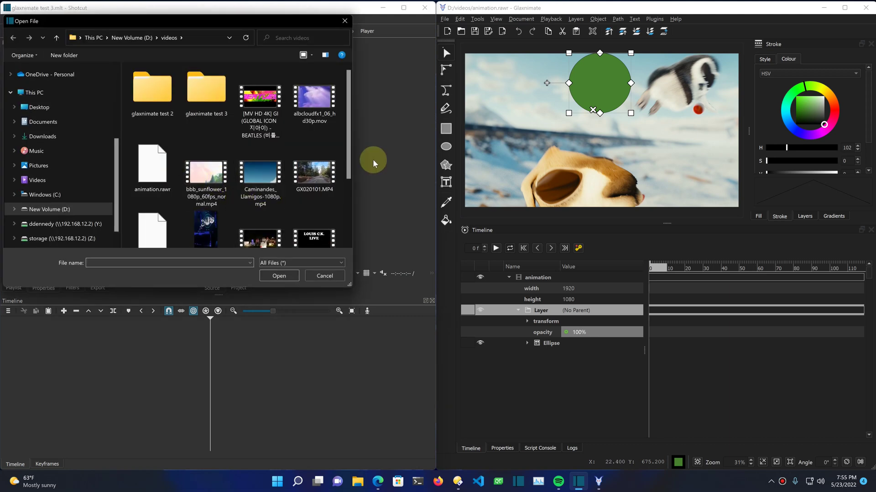
double_click(318, 98)
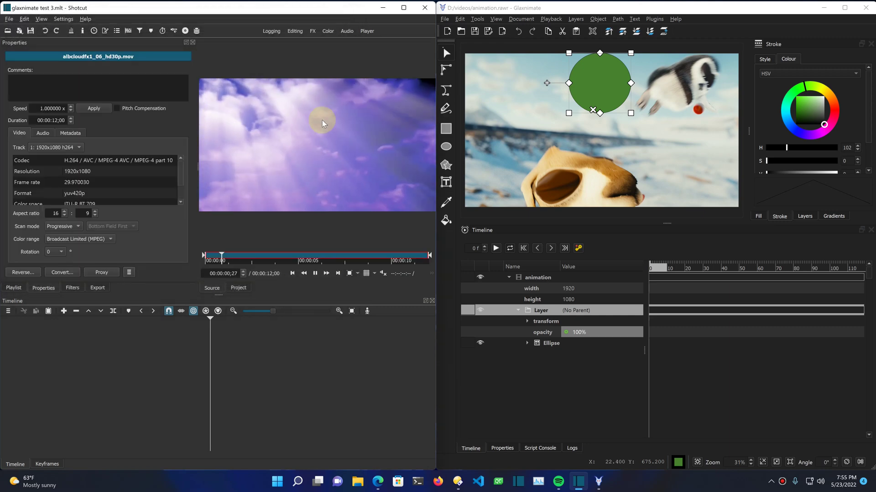
left_click(322, 120)
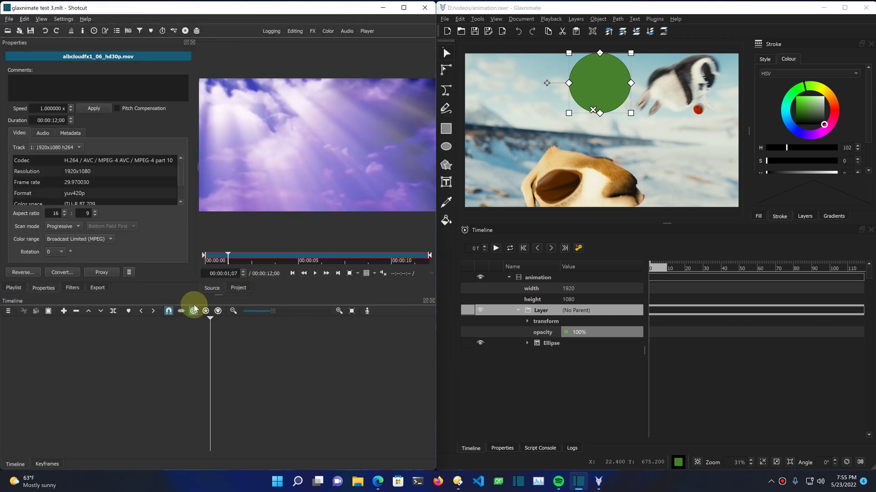
Append the cloud video to the timeline and add a second video track above it
left_click(64, 311)
left_click(90, 409)
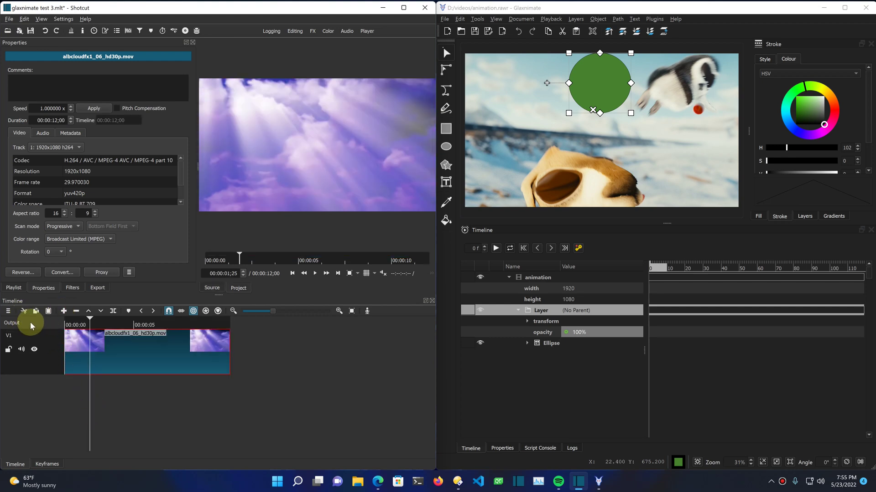
left_click(8, 311)
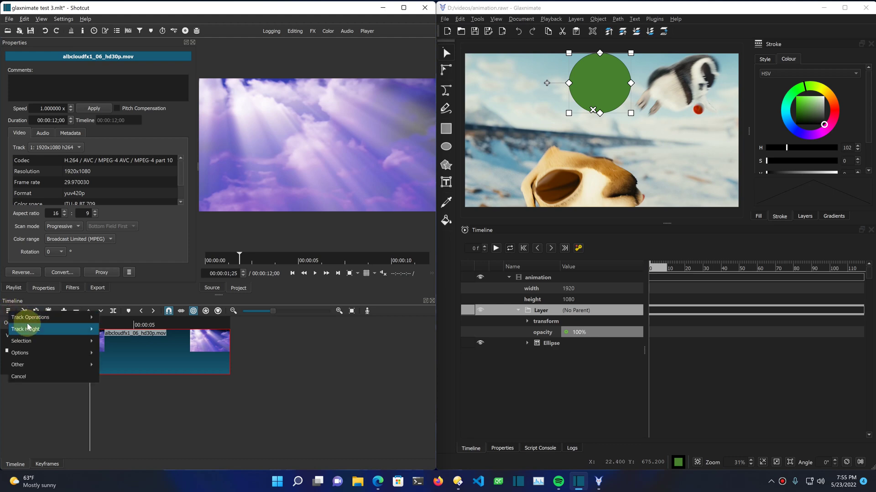
mouse_move(29, 319)
left_click(124, 328)
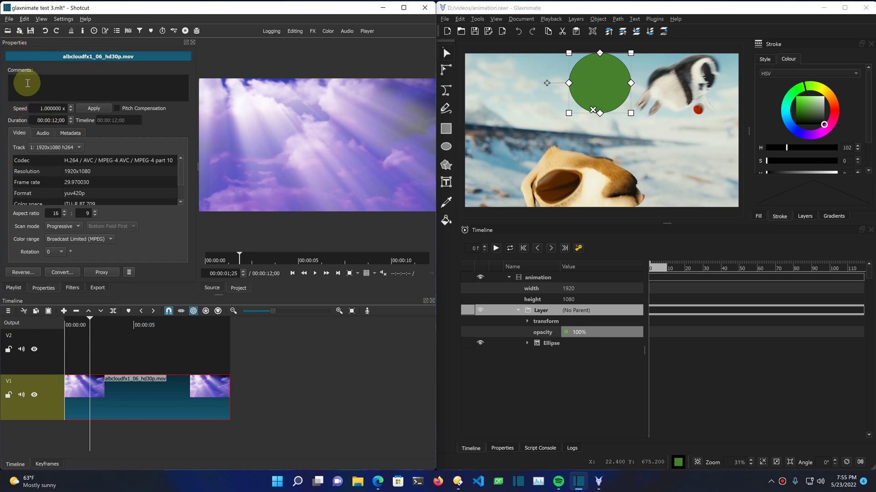
Open Caminandes_ Llamigos-1080p.mp4 and set its in and out points to a section about 16 seconds long
left_click(7, 31)
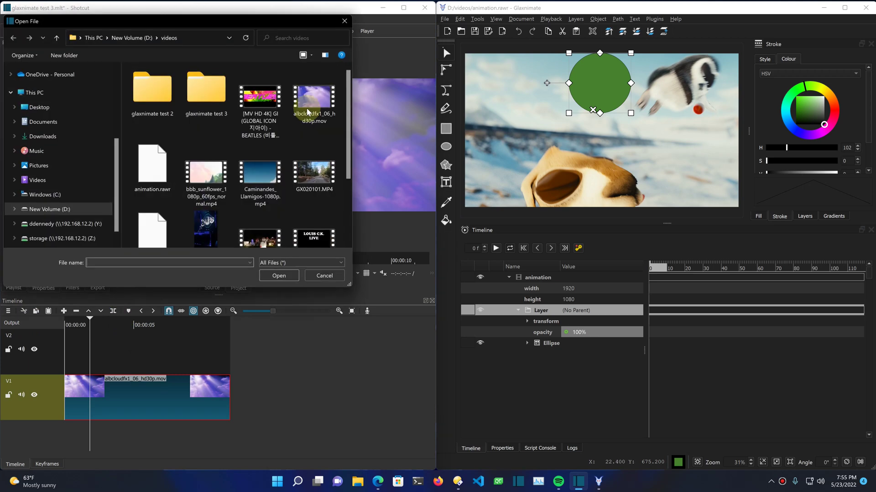
double_click(254, 173)
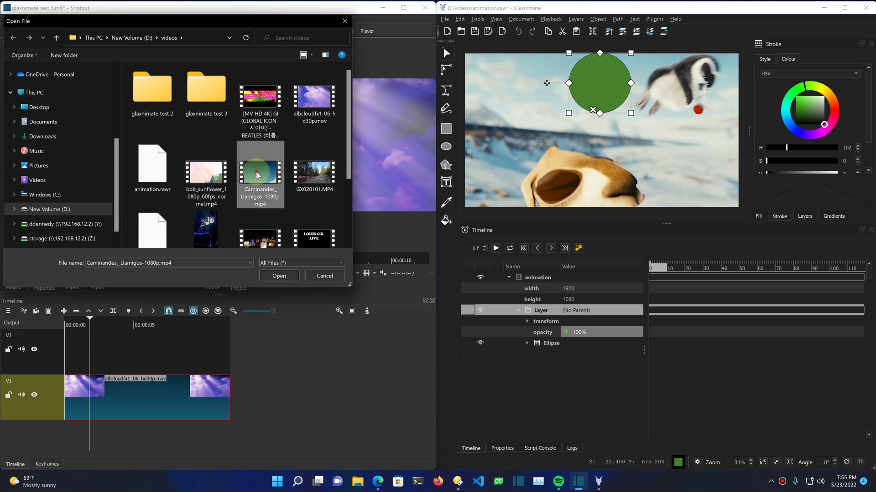
mouse_move(257, 251)
left_mouse_down()
mouse_move(262, 259)
mouse_move(211, 265)
left_mouse_up()
key("i")
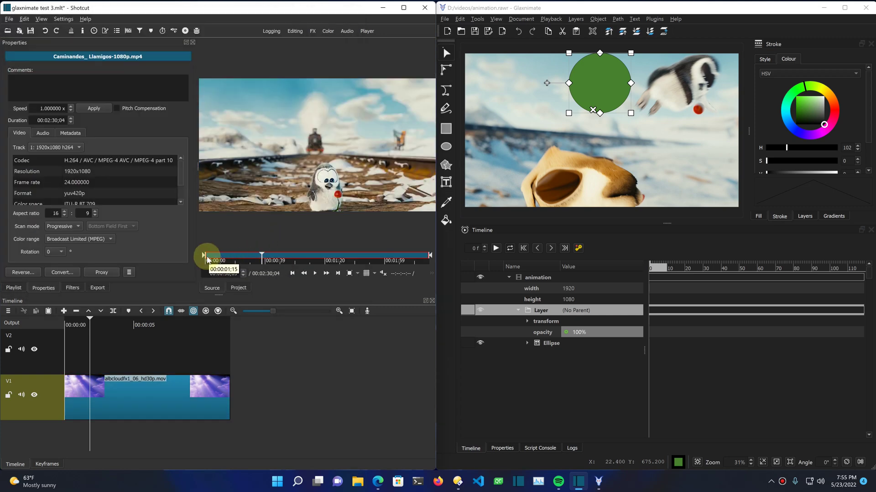
left_click(262, 258)
left_click_drag(431, 257, 284, 256)
Place the trimmed Caminandes clip at the start of V2 and shorten its end to 12 seconds to match the cloud clip
left_click_drag(280, 87, 78, 362)
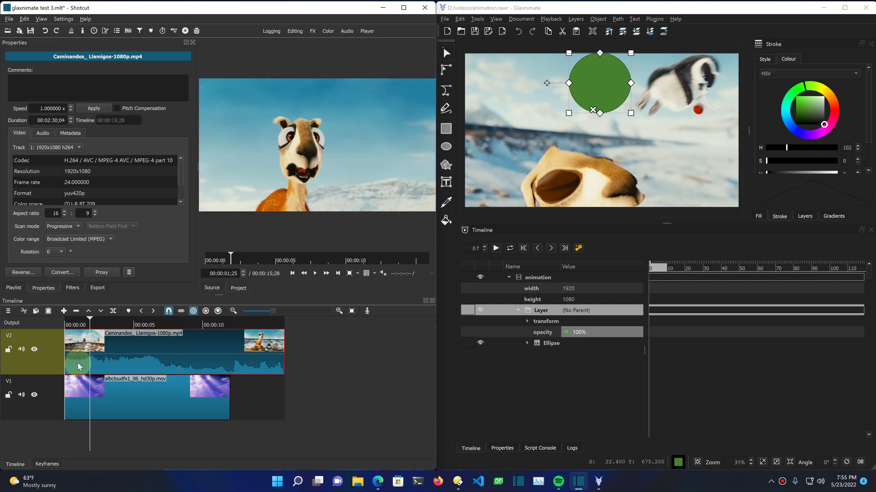
left_click_drag(284, 346, 223, 357)
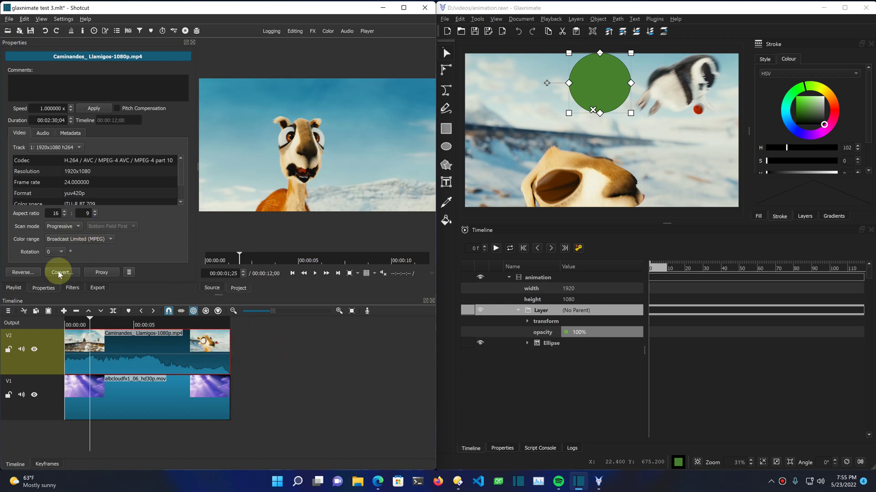
Add a Mask: Rotoscope (Glaxnimate) filter to the Caminandes clip and create a new mask animation for it
left_click(71, 289)
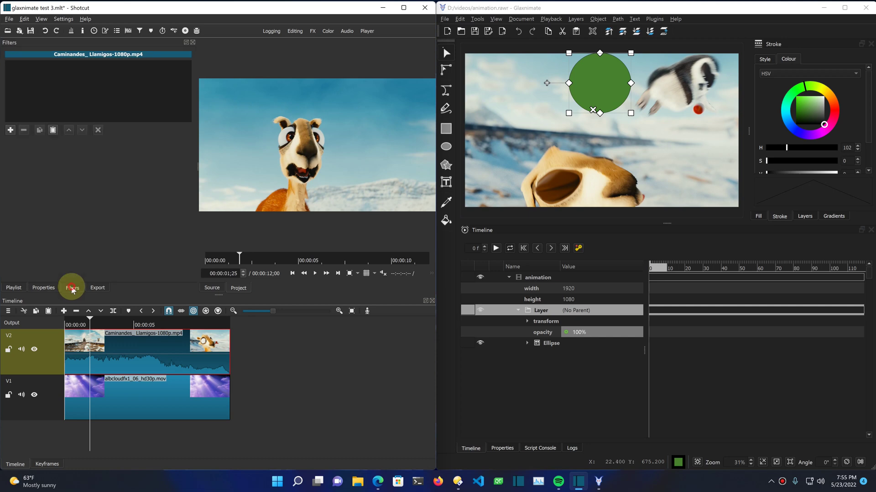
left_click(11, 131)
type("mask")
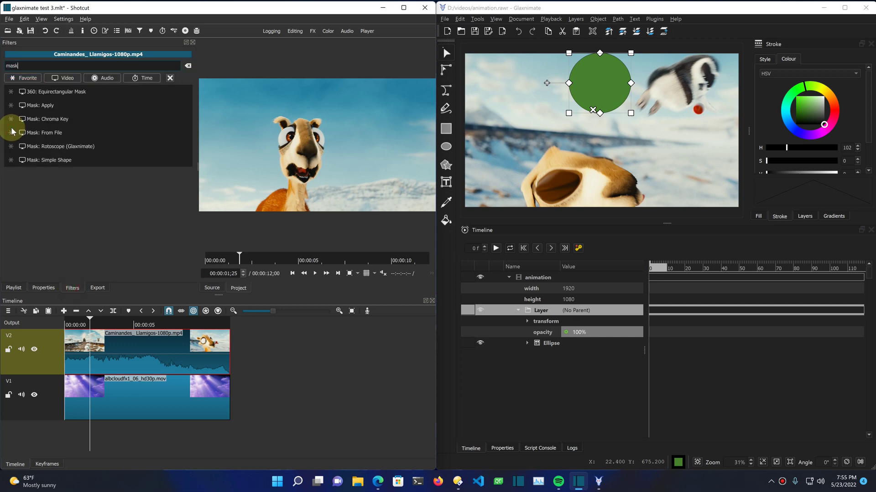
left_click(50, 145)
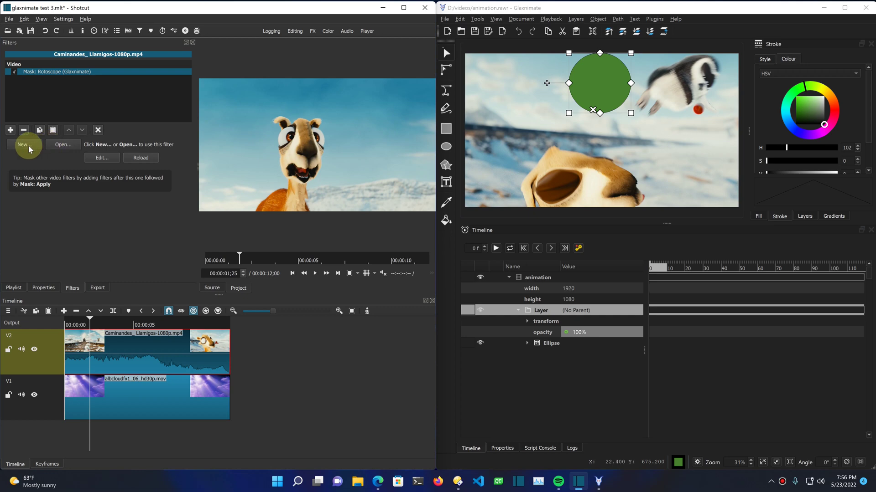
left_click(28, 145)
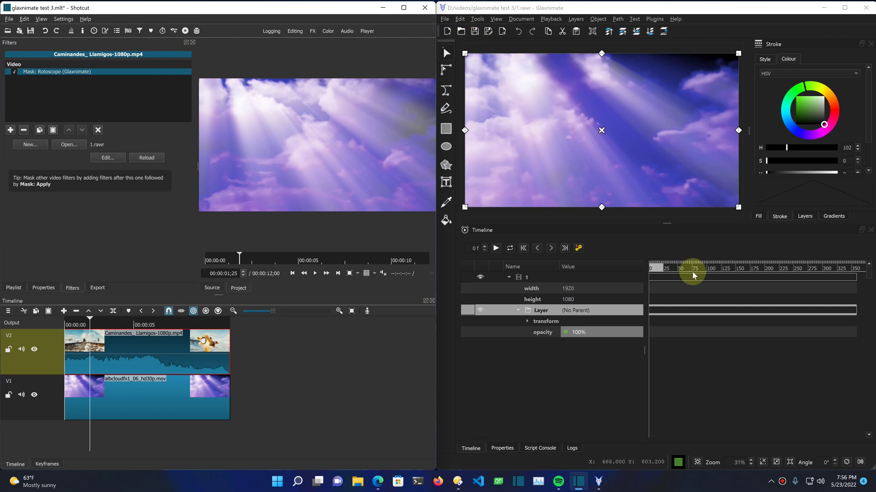
In Glaxnimate, go to frame 143, draw a rectangle with its lower right corner at about (1056, 838), and save the animation
left_click(730, 266)
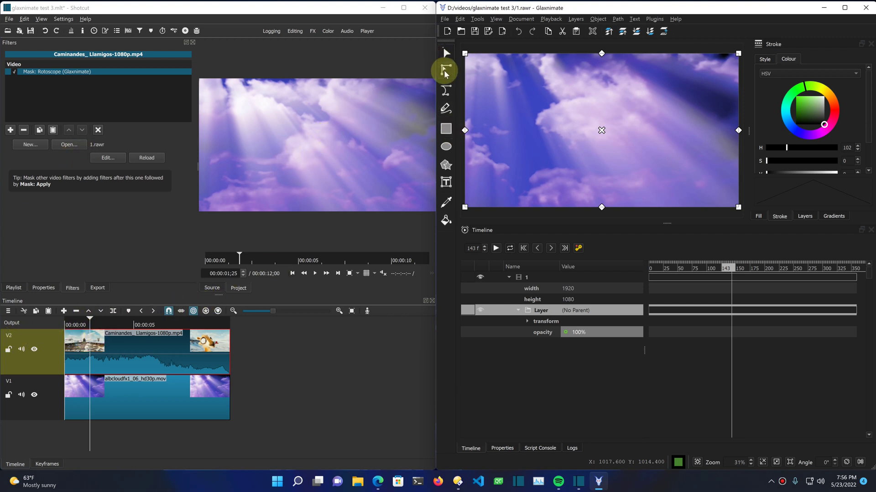
left_click(446, 129)
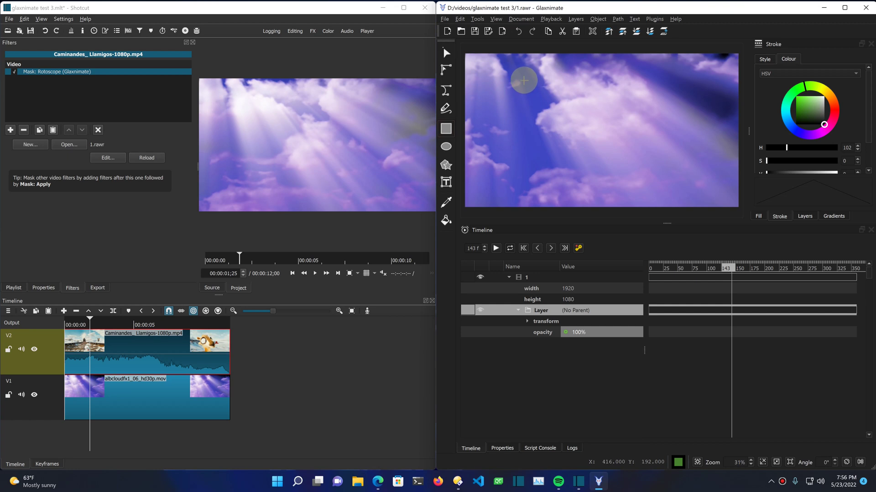
left_click_drag(528, 78, 615, 173)
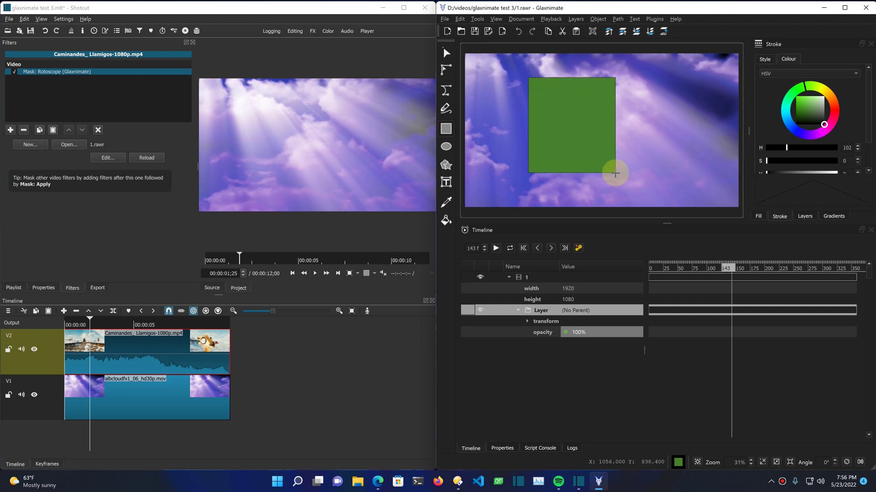
left_click(473, 32)
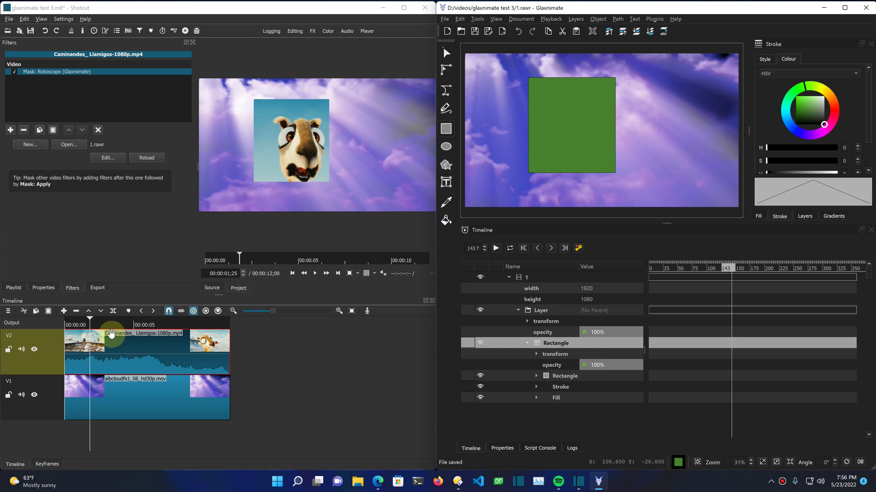
Back in Shotcut, add an Alpha Channel: Adjust filter to the Caminandes clip and enable Invert
left_click(276, 160)
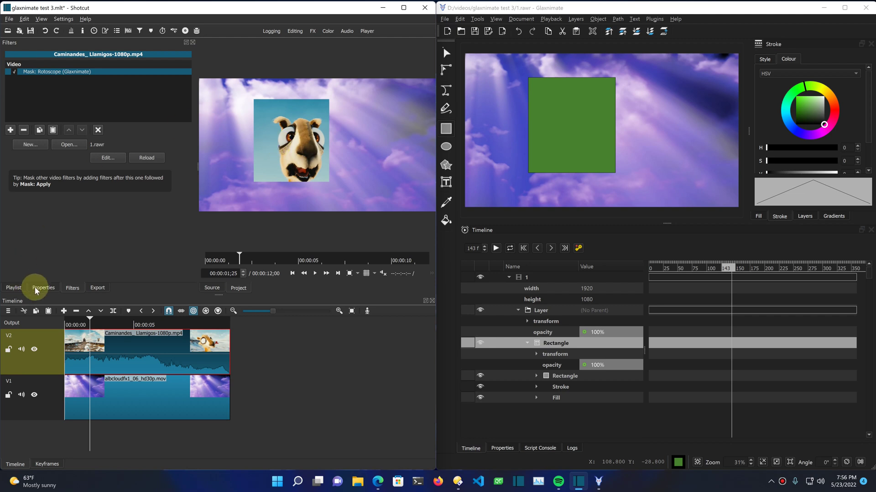
left_click(10, 130)
left_click(71, 77)
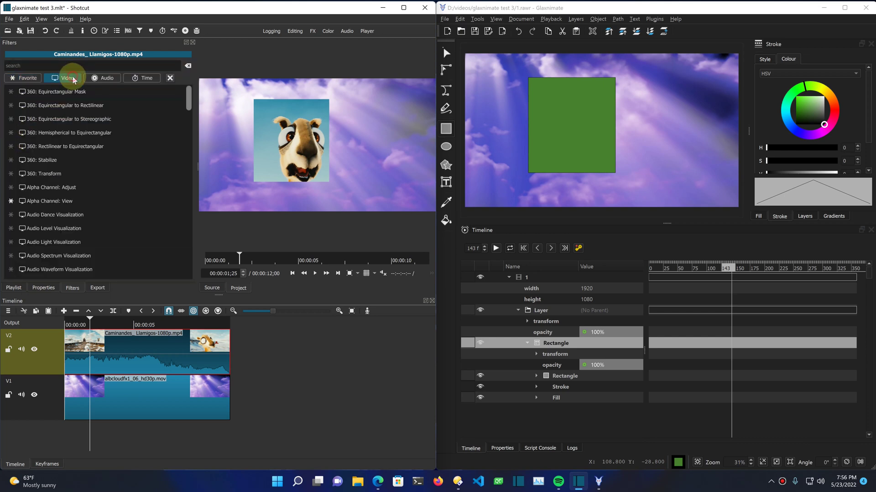
left_click(77, 187)
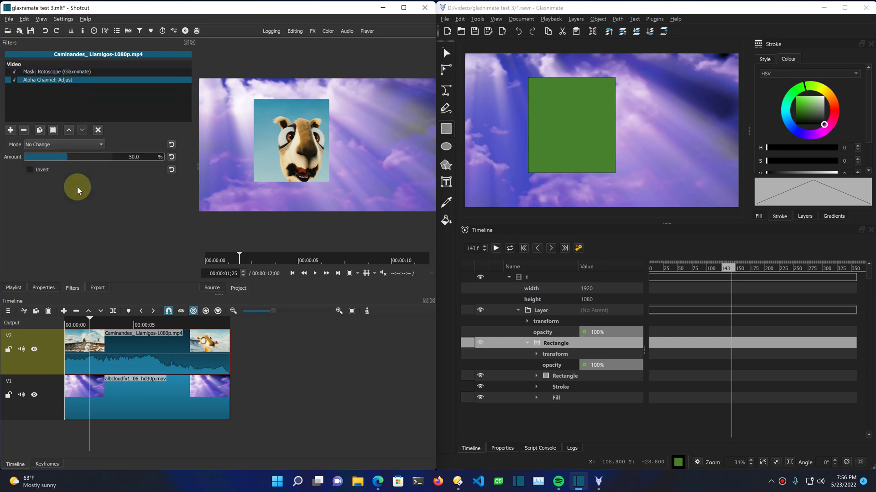
left_click(40, 170)
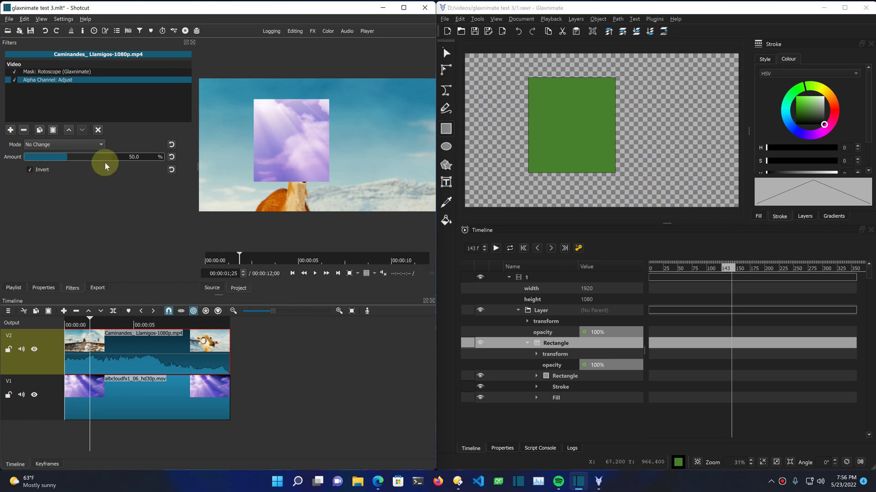
Open the rotoscope filter's 1.rawr animation for editing in Glaxnimate and view the background video at frame 159
left_click(62, 72)
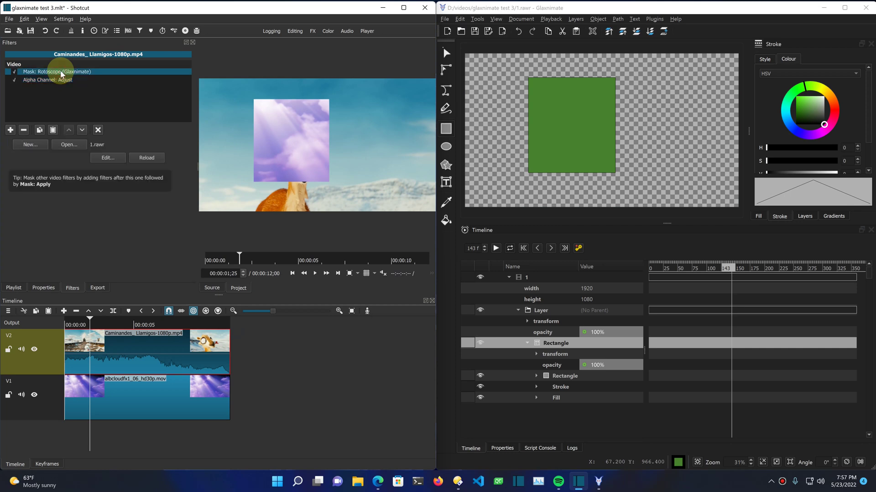
left_click(110, 157)
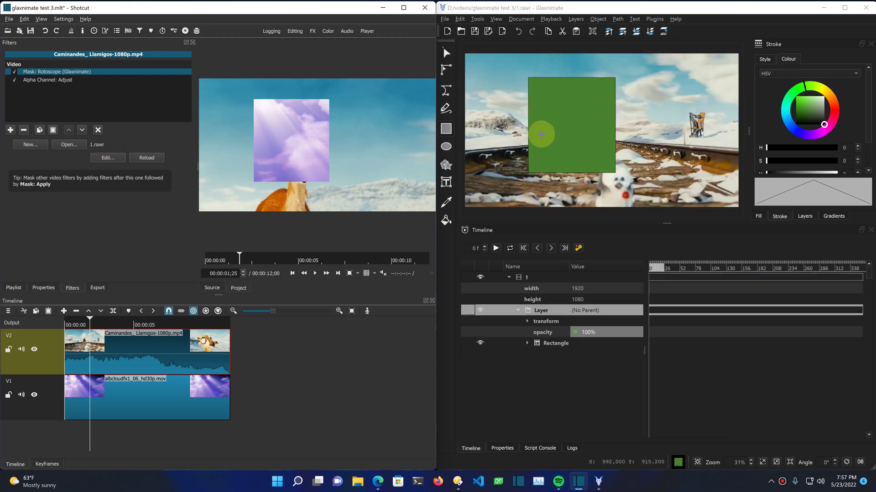
left_click_drag(659, 271, 743, 268)
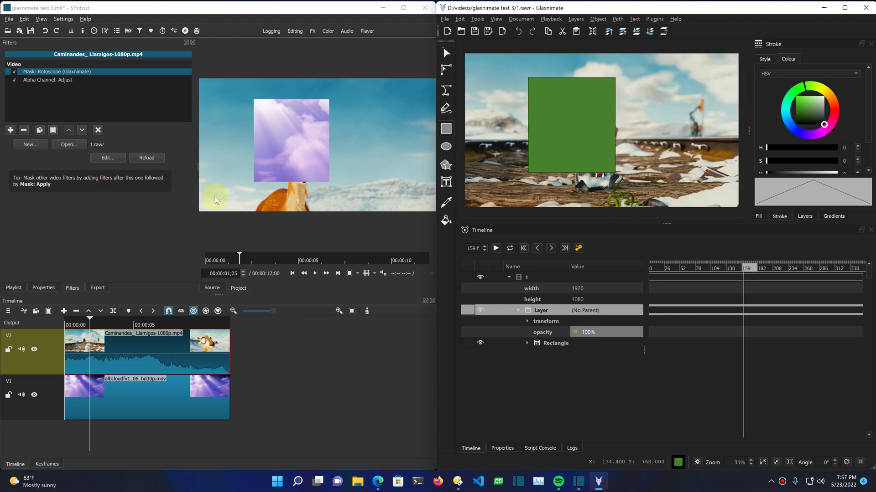
Return to Shotcut and remove the Alpha Channel: Adjust filter from the Caminandes clip
left_click(56, 78)
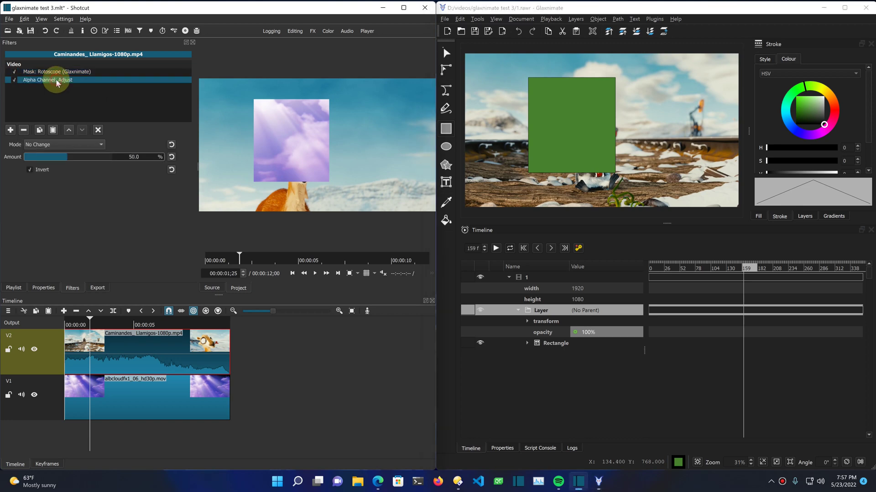
left_click(23, 130)
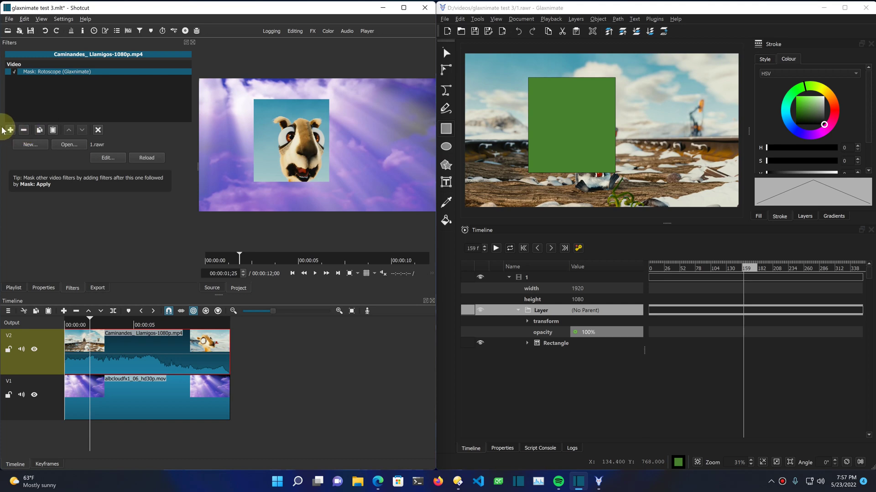
Add a Mosaic filter to the Caminandes clip after the rotoscope mask
left_click(10, 130)
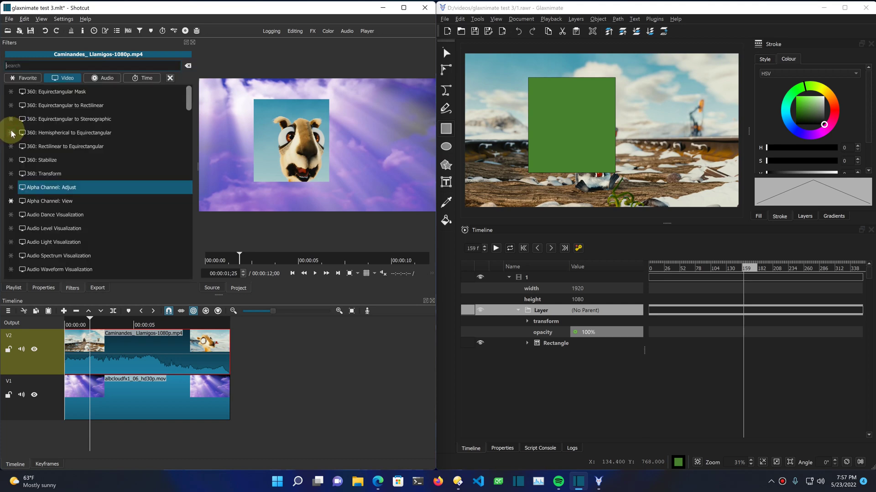
type("mosa")
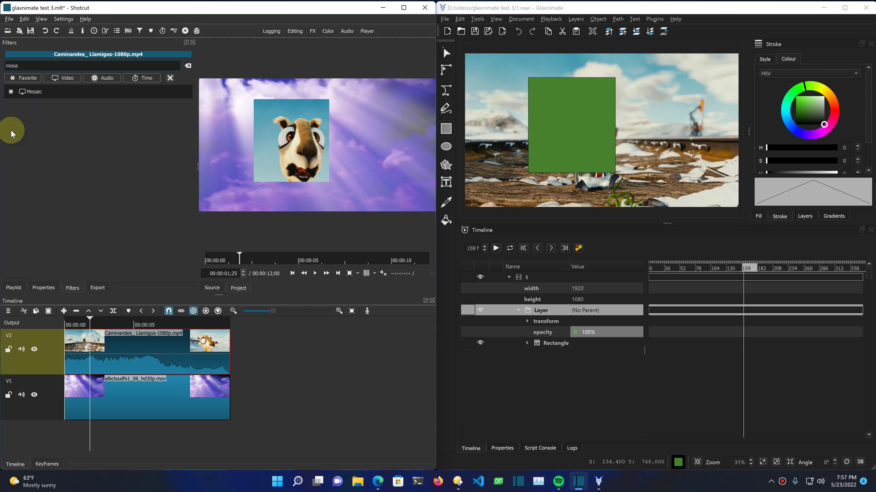
left_click(59, 94)
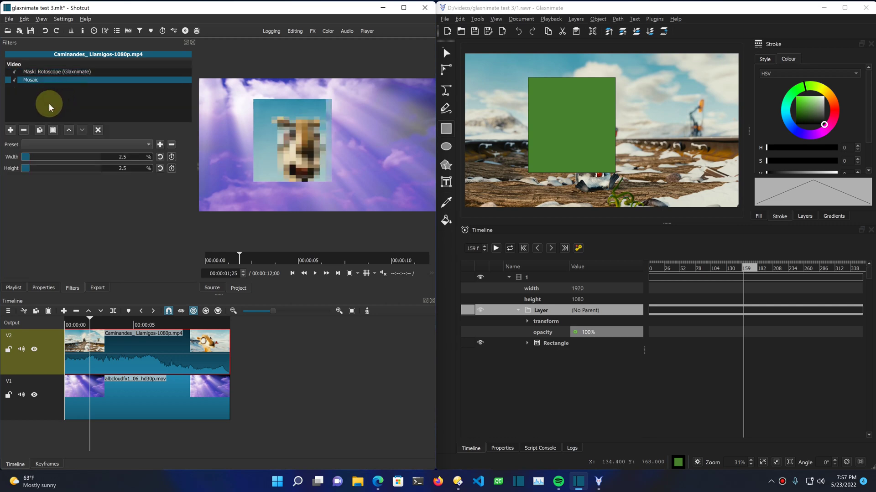
Add a Mask: Apply filter after Mosaic, and select the Mosaic filter to show its settings
left_click(10, 131)
type("mask")
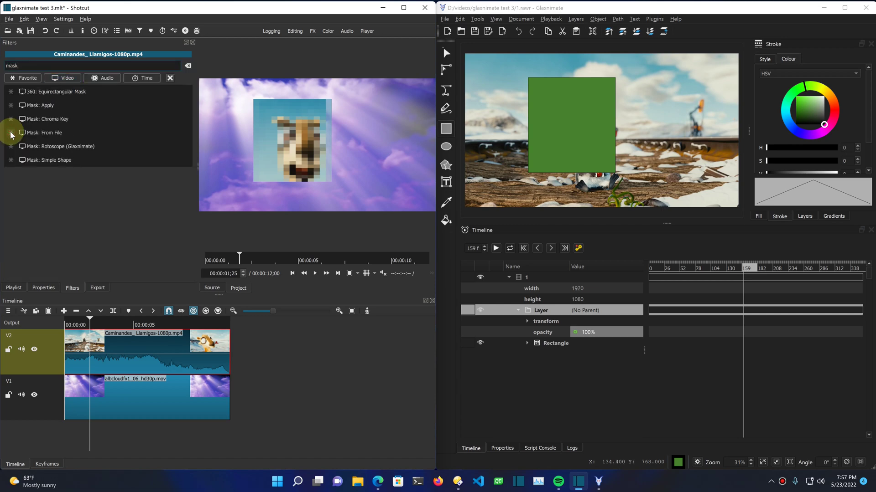
left_click(86, 111)
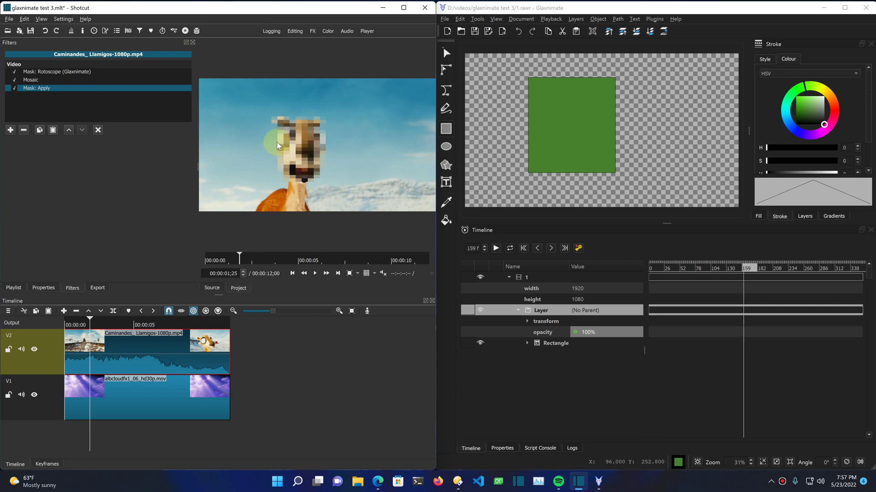
left_click(39, 72)
left_click(39, 89)
left_click(35, 81)
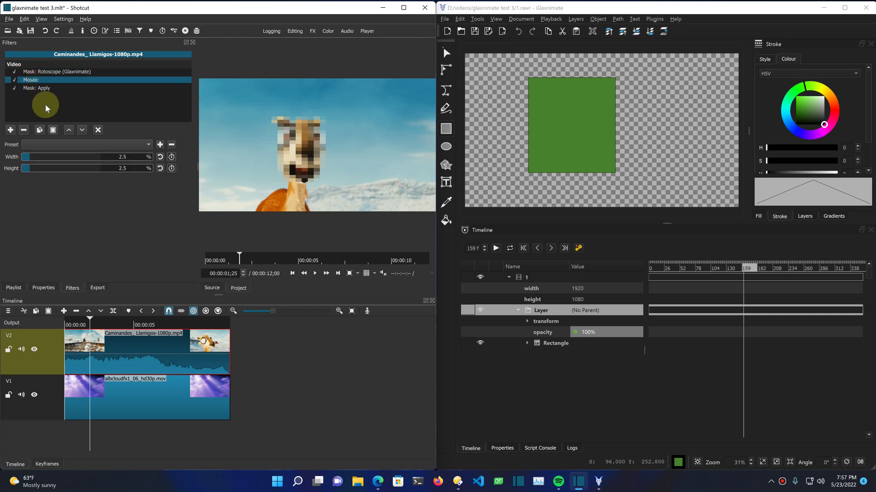